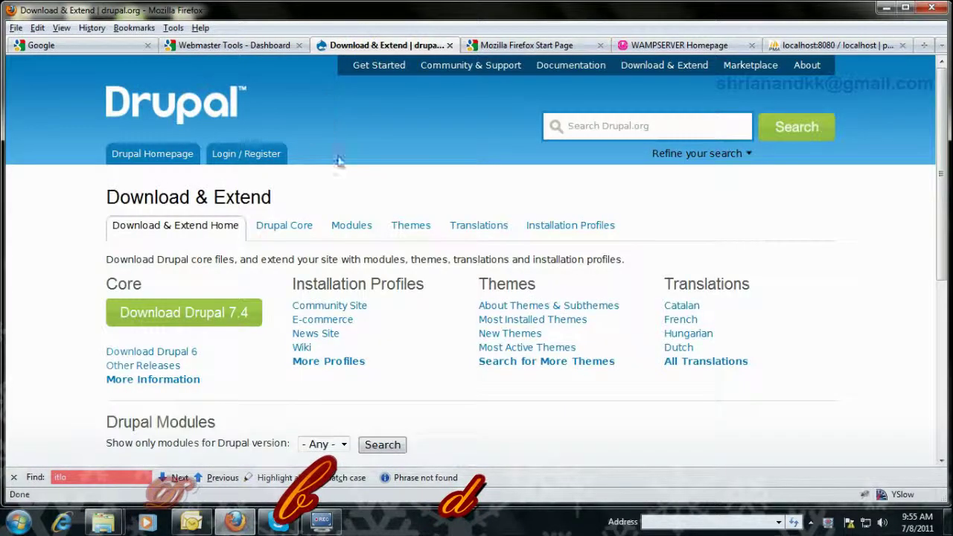
# Step: Go to the Drupal 6 download page from the Core section of Download & Extend
pyautogui.scroll(-4, 187, 213)
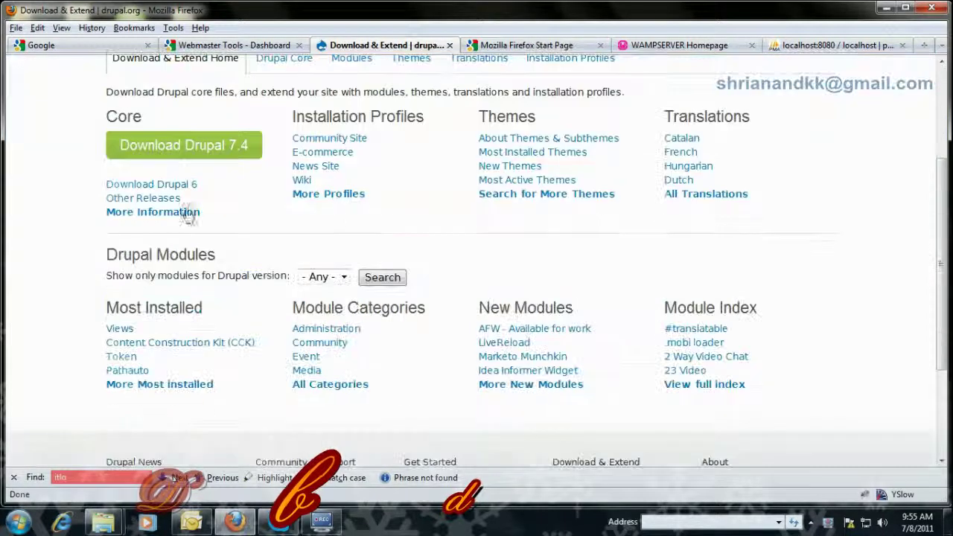
pyautogui.click(190, 192)
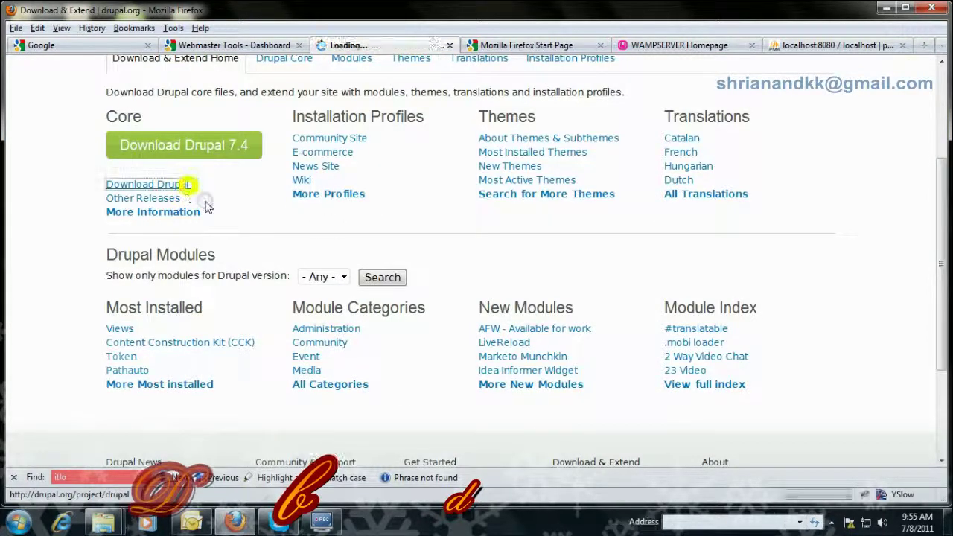
# Step: Save the Drupal 6.22 tar.gz release and open the Downloads folder it is saving into
pyautogui.scroll(-6, 331, 241)
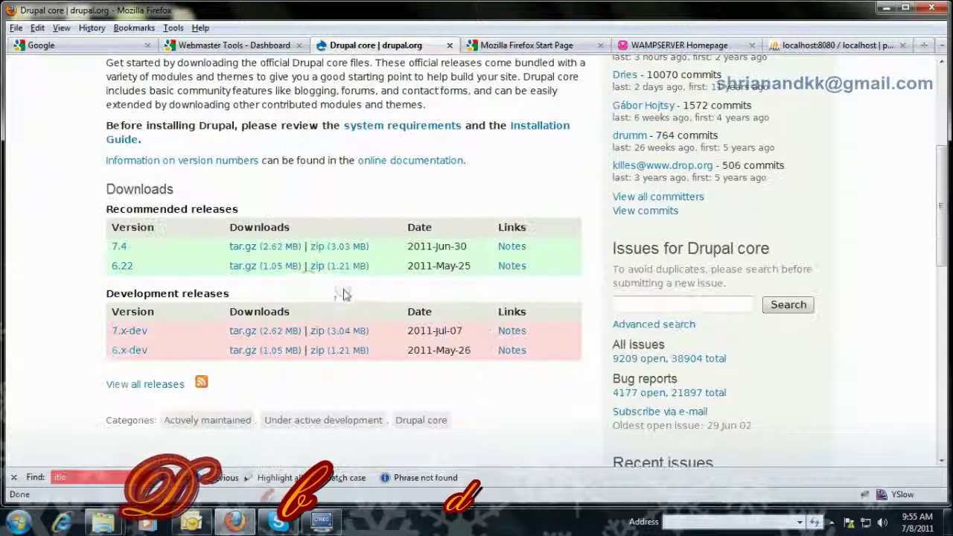
pyautogui.click(253, 266)
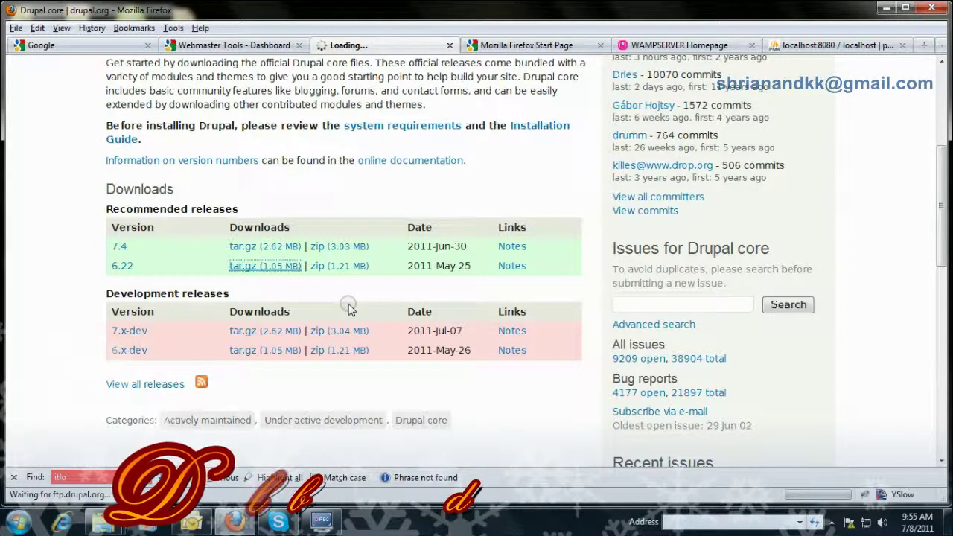
pyautogui.click(523, 341)
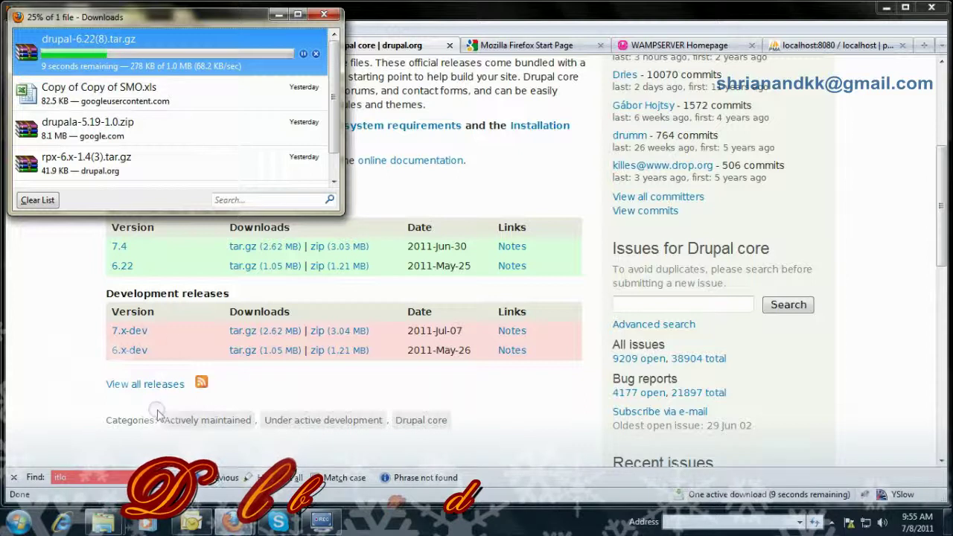
pyautogui.rightClick(151, 66)
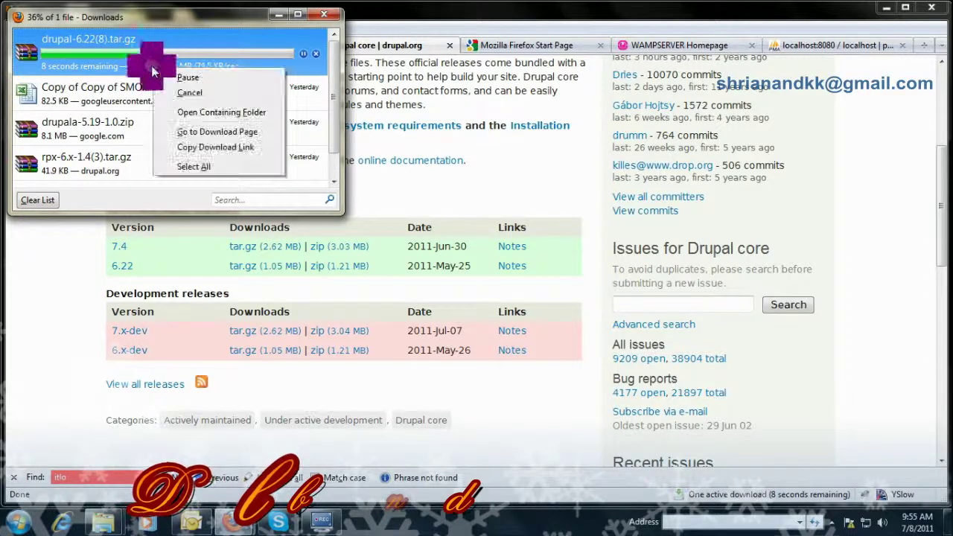
pyautogui.click(187, 110)
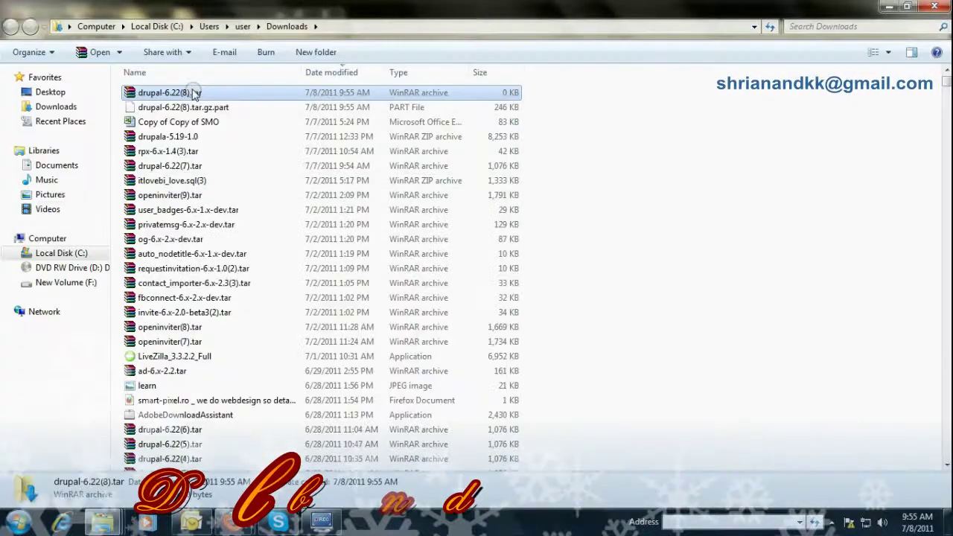
# Step: Try extracting the unfinished drupal-6.22(8) archive, dismiss WinRAR's errors and check download progress
pyautogui.rightClick(173, 93)
pyautogui.click(320, 139)
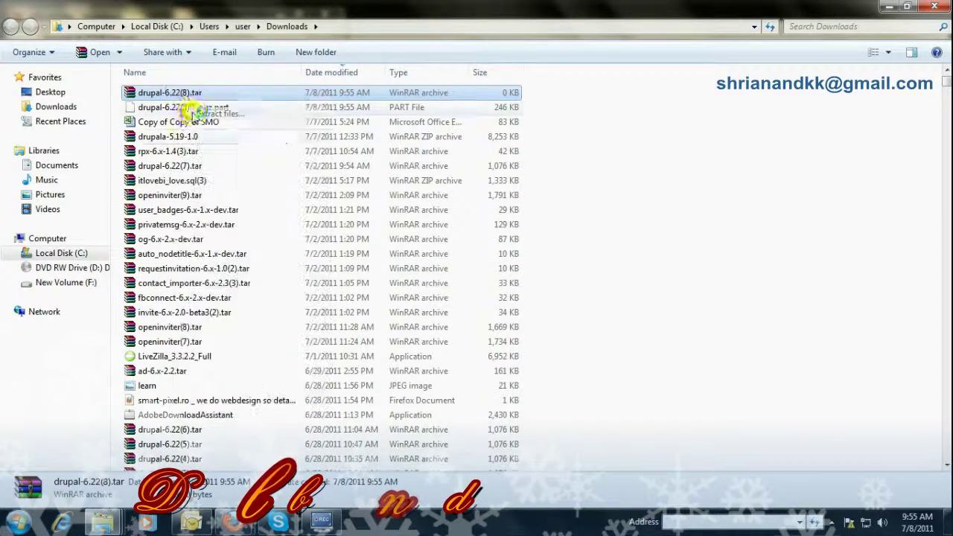
pyautogui.click(494, 308)
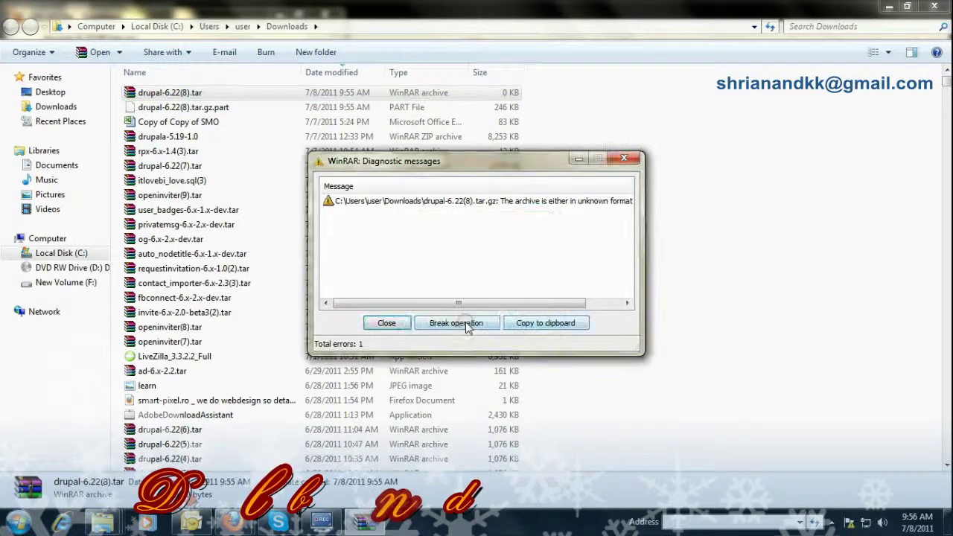
pyautogui.click(624, 159)
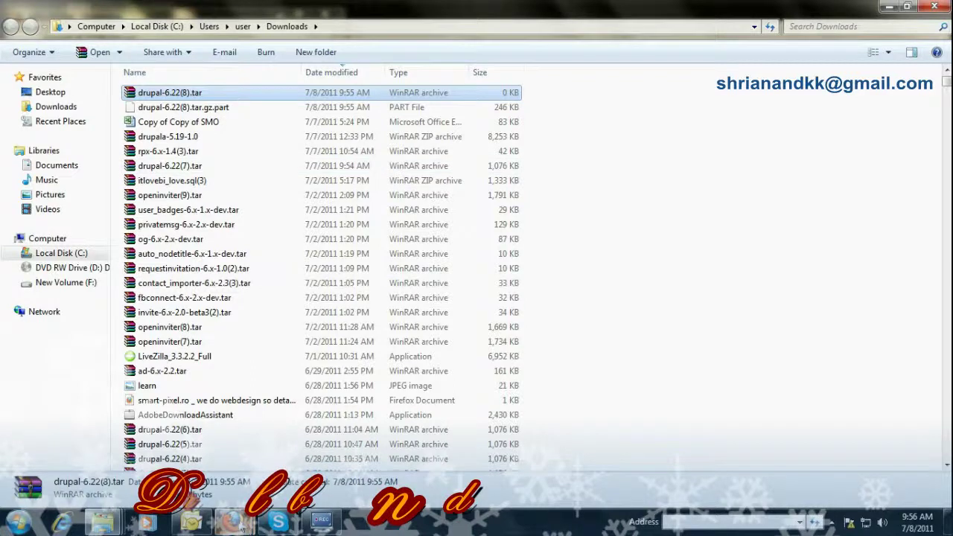
pyautogui.click(283, 443)
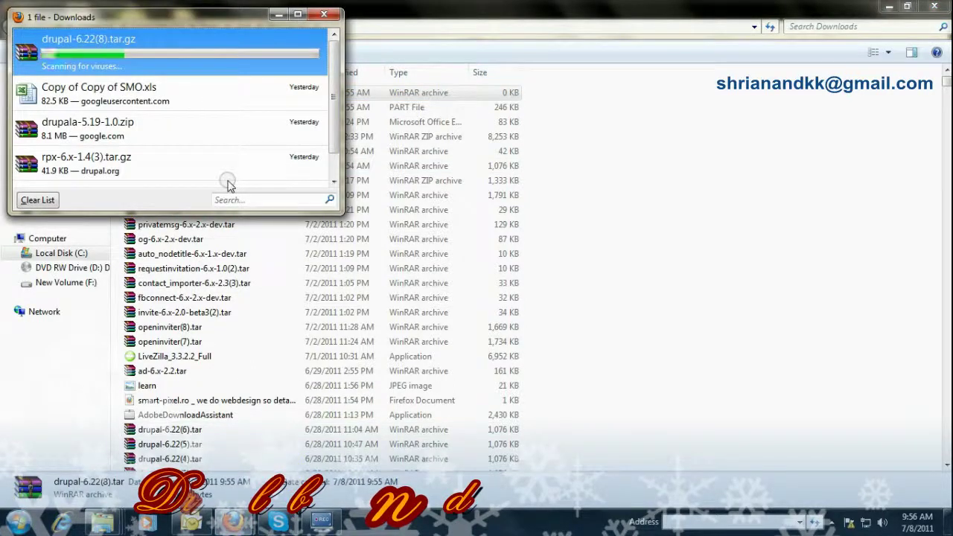
pyautogui.click(612, 157)
# Step: Extract the finished drupal-6.22(8) archive with default settings into a new folder
pyautogui.rightClick(194, 93)
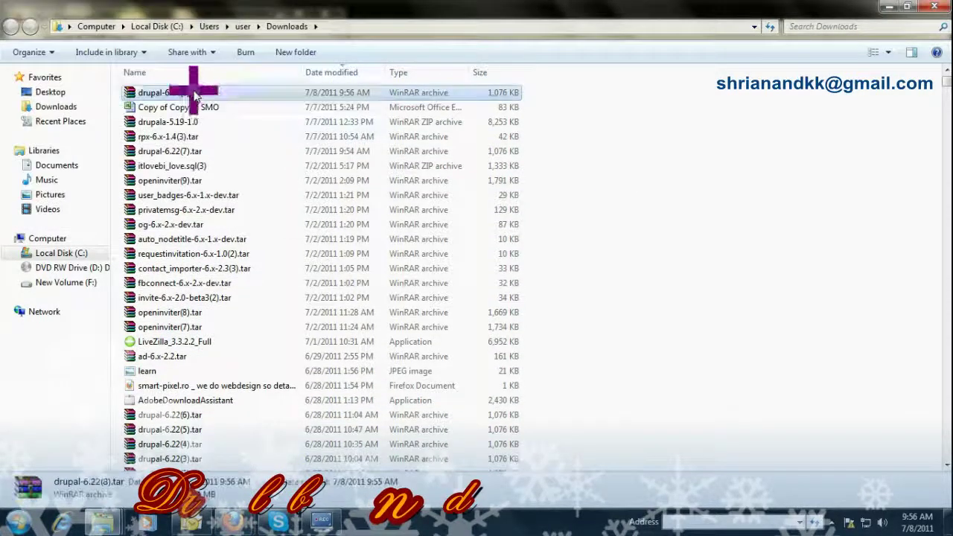
pyautogui.click(240, 114)
pyautogui.press('Return')
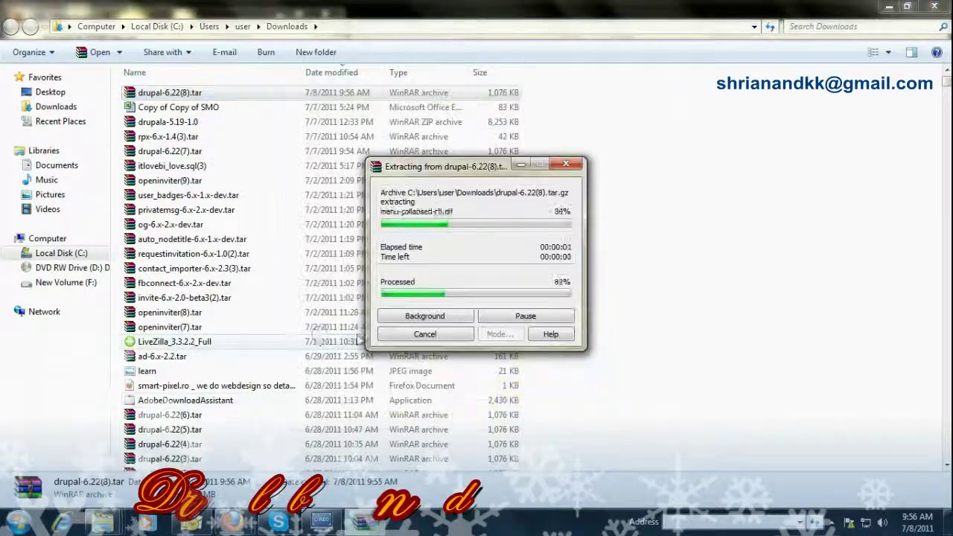
pyautogui.scroll(-15, 318, 299)
pyautogui.moveTo(946, 125); pyautogui.dragTo(942, 82)
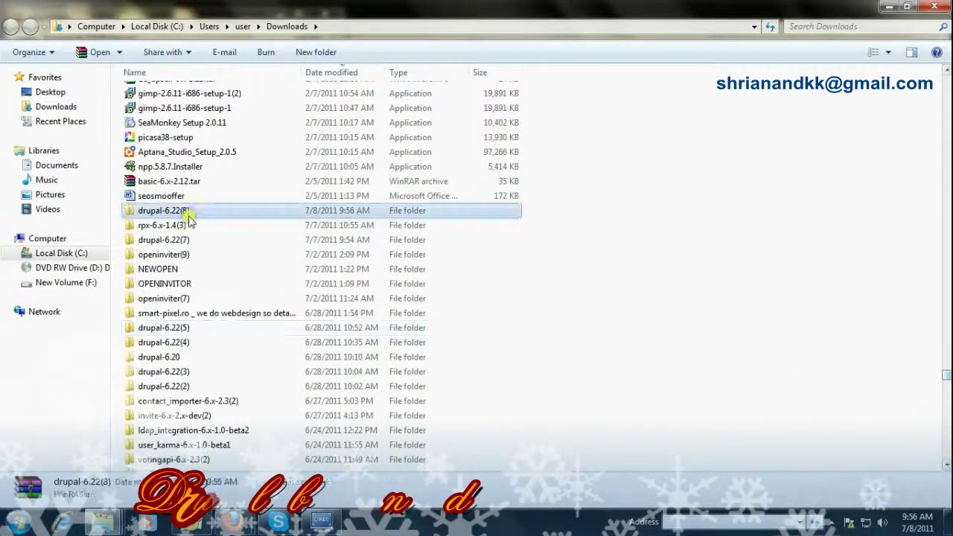
# Step: Inspect the extracted drupal-6.22 folder, then go back to wamp's 1drupalnew folder
pyautogui.doubleClick(187, 213)
pyautogui.click(151, 126)
pyautogui.moveTo(102, 521)
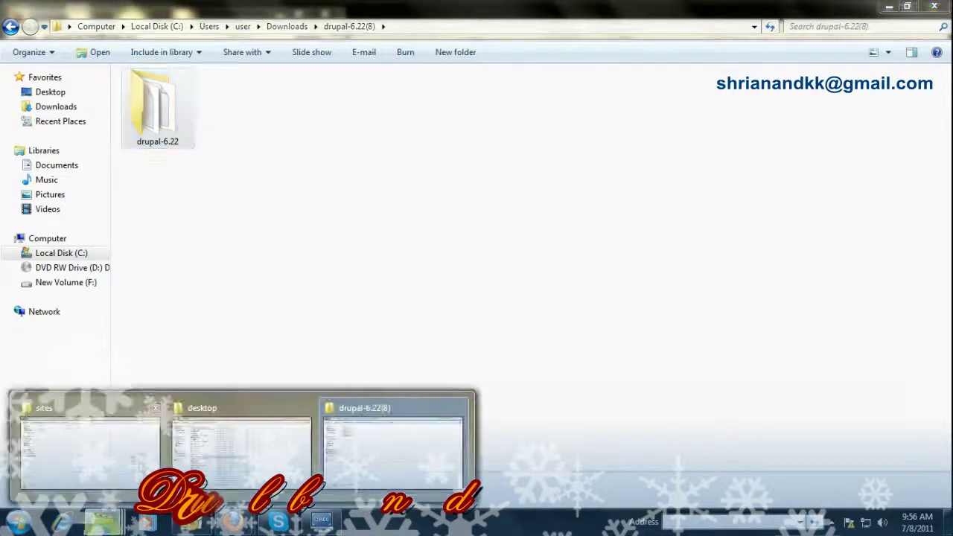
pyautogui.click(119, 462)
pyautogui.click(11, 26)
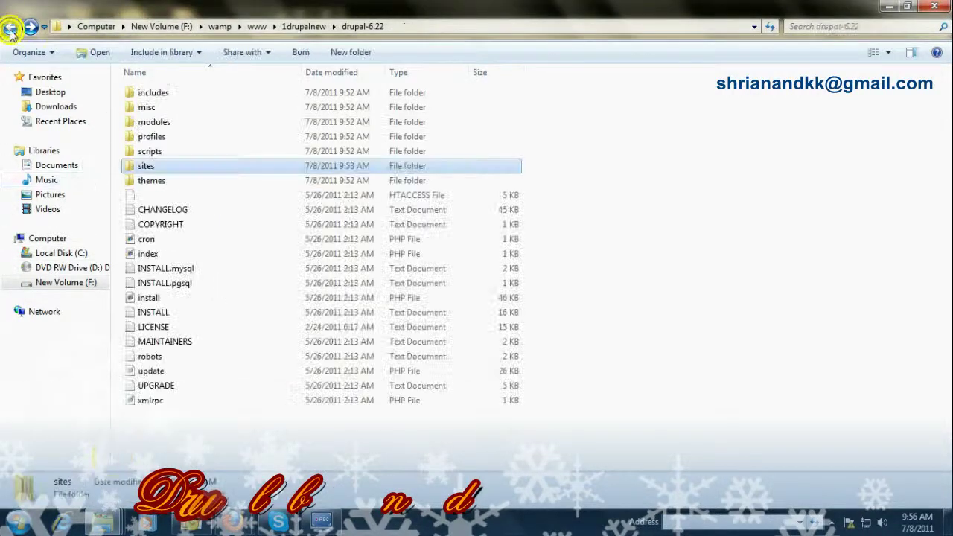
pyautogui.click(10, 26)
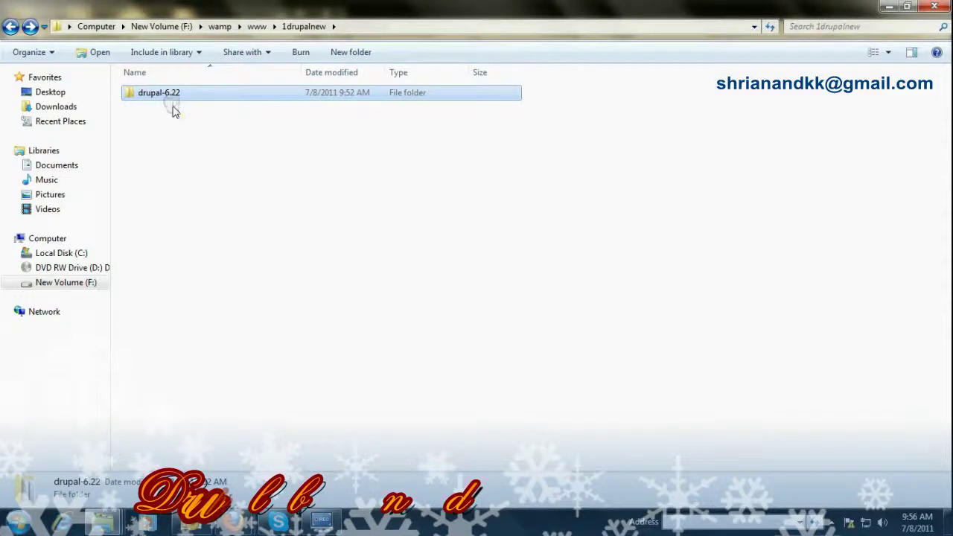
# Step: Return to Firefox and bring up the phpMyAdmin page
pyautogui.click(174, 115)
pyautogui.moveTo(233, 521)
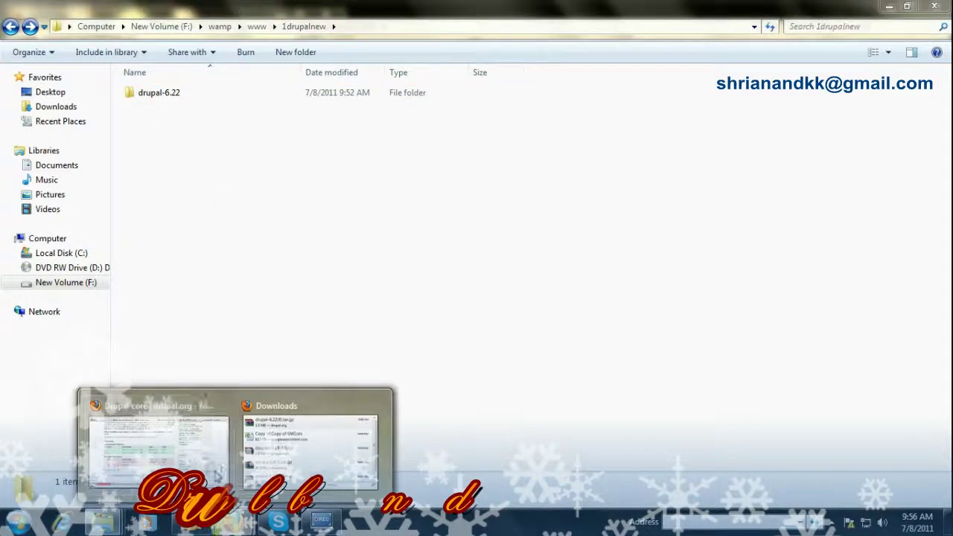
pyautogui.click(218, 474)
pyautogui.click(823, 44)
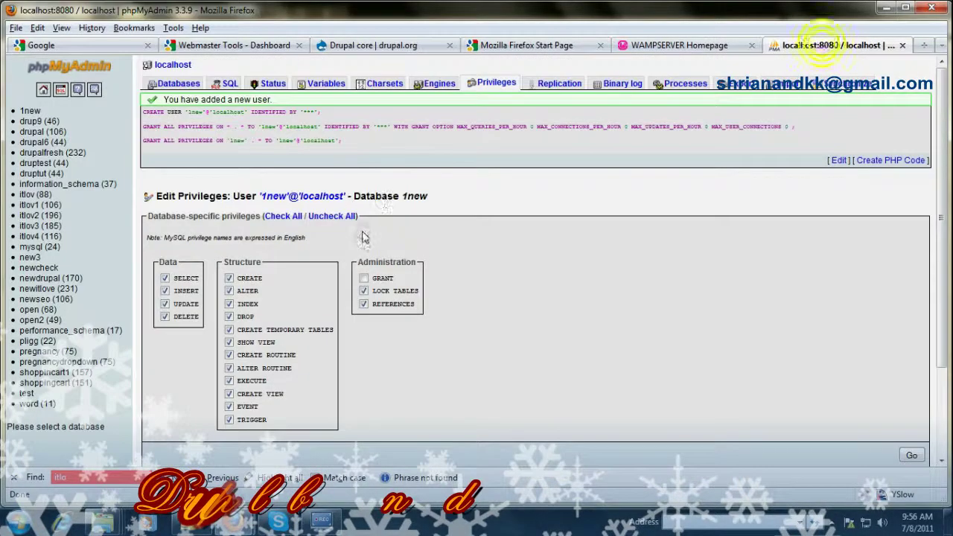
# Step: Review the new user's privileges on database 1new, then return to the Drupal core tab
pyautogui.click(31, 111)
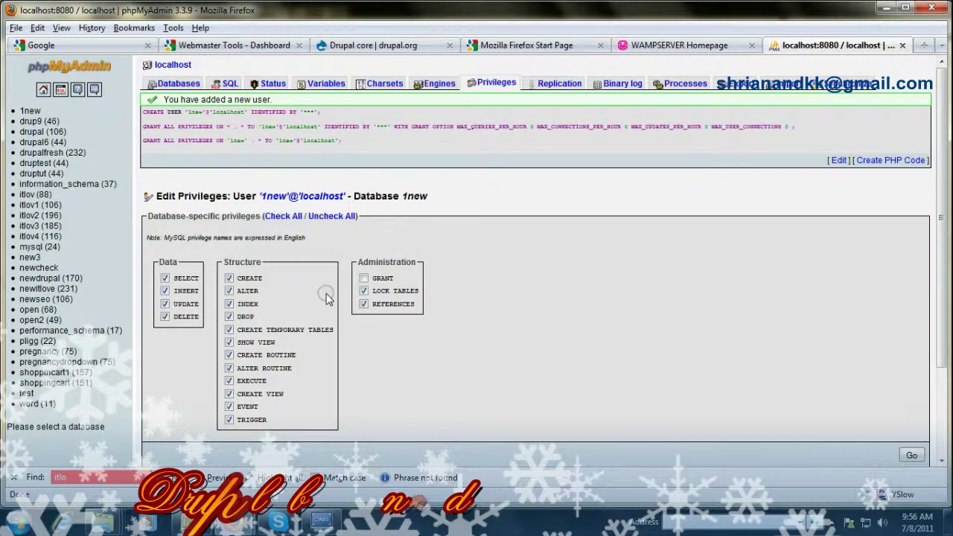
pyautogui.click(296, 196)
pyautogui.moveTo(375, 196); pyautogui.dragTo(472, 200)
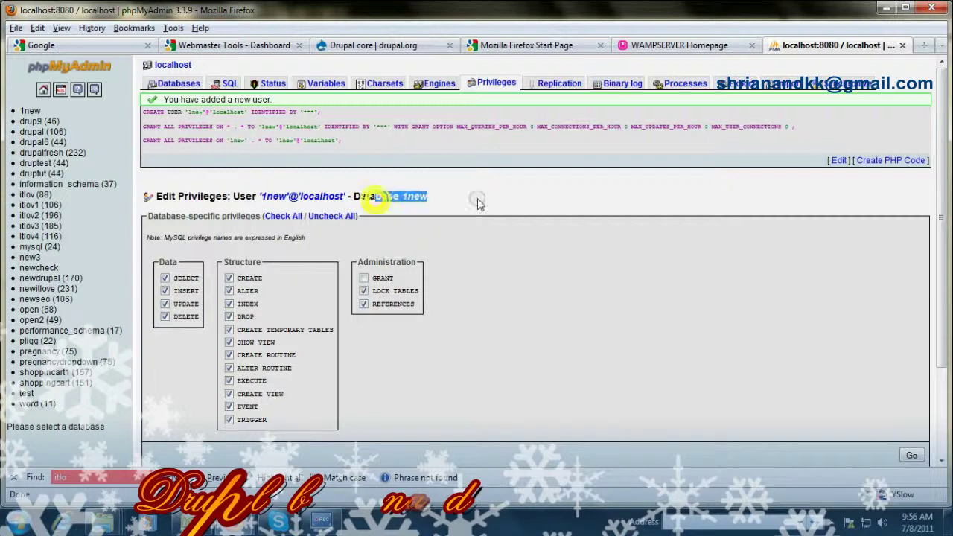
pyautogui.scroll(-3, 514, 224)
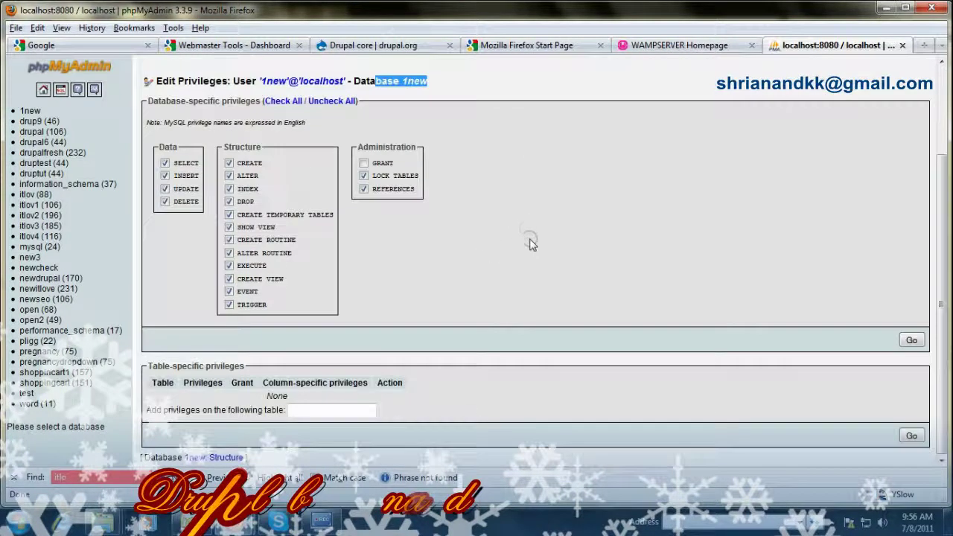
pyautogui.click(658, 49)
pyautogui.click(373, 46)
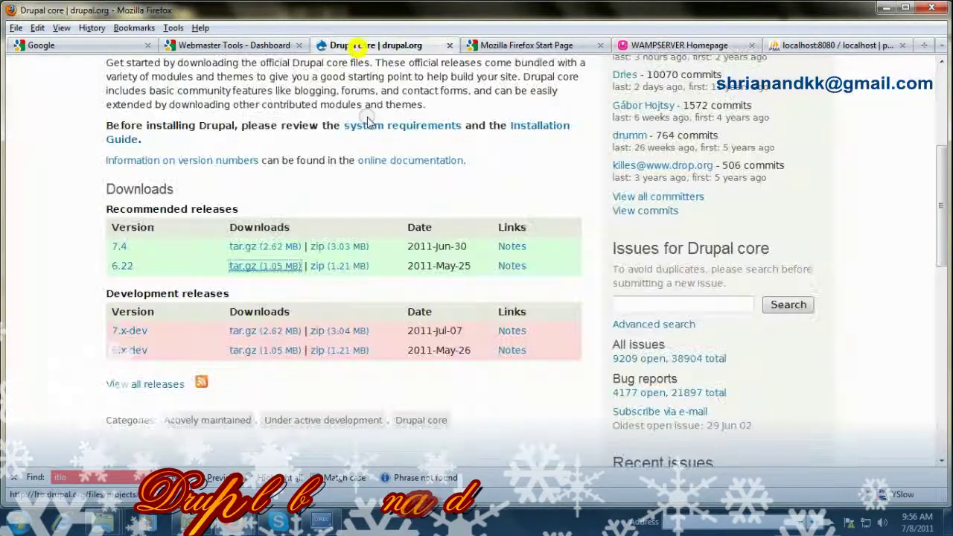
# Step: Reload the WAMPSERVER homepage and run the drupal-6.22 installer from 1drupalnew in English
pyautogui.click(648, 49)
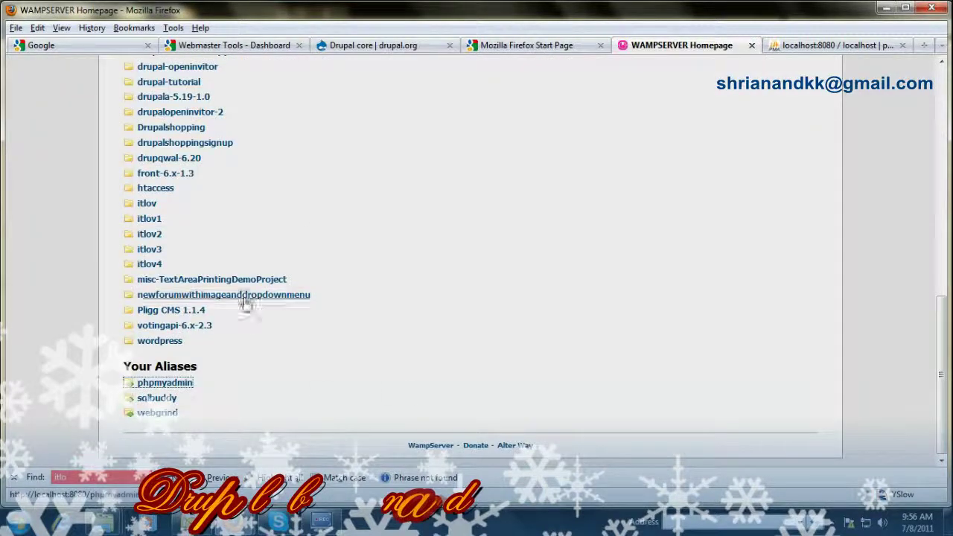
pyautogui.scroll(3, 492, 441)
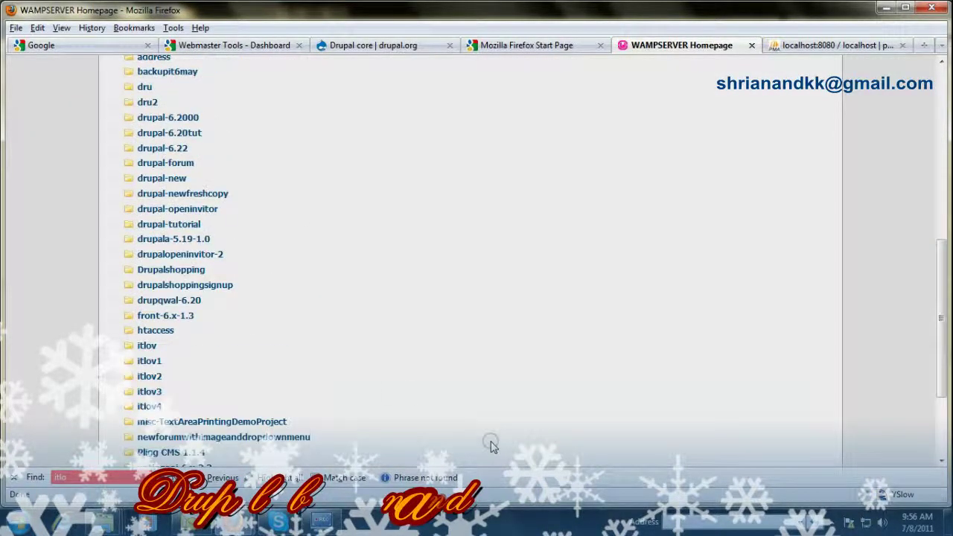
pyautogui.press('F5')
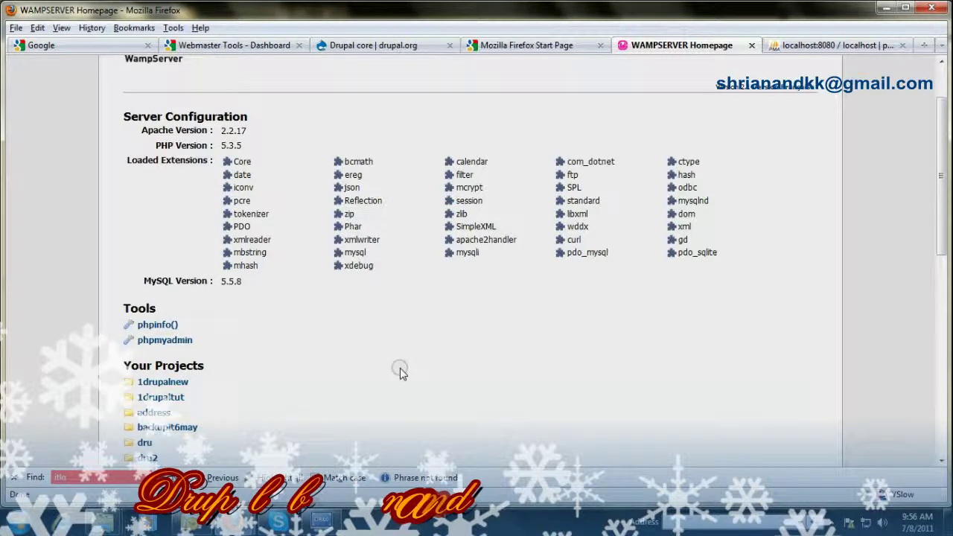
pyautogui.click(183, 384)
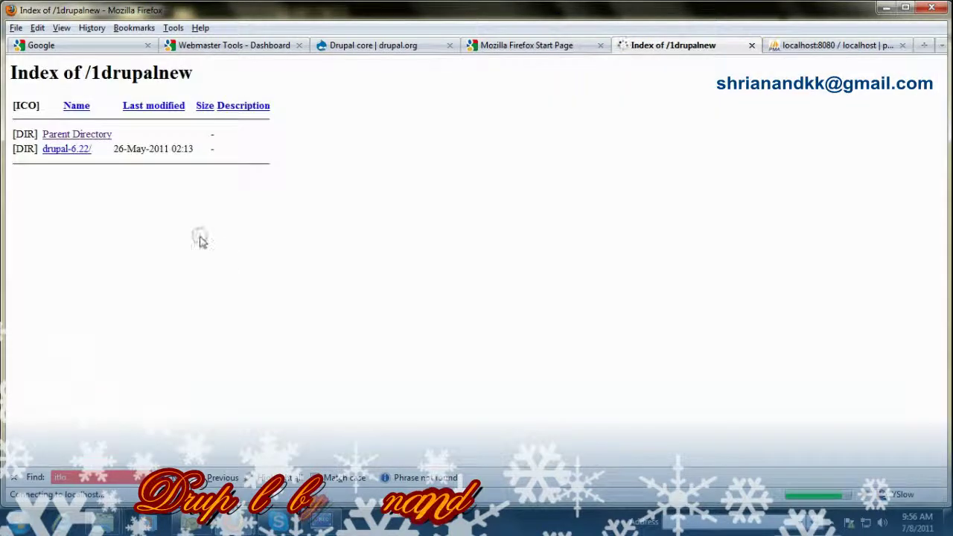
pyautogui.click(64, 150)
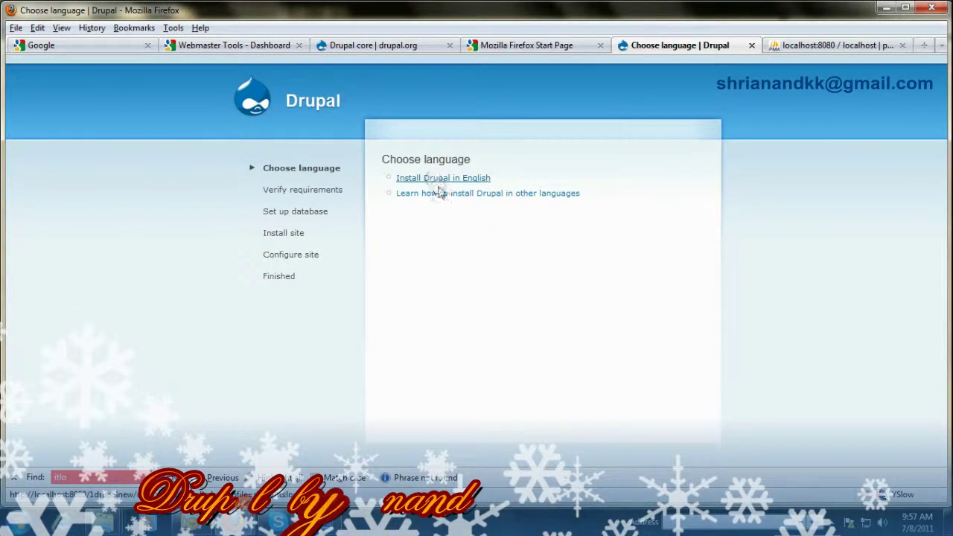
pyautogui.click(450, 181)
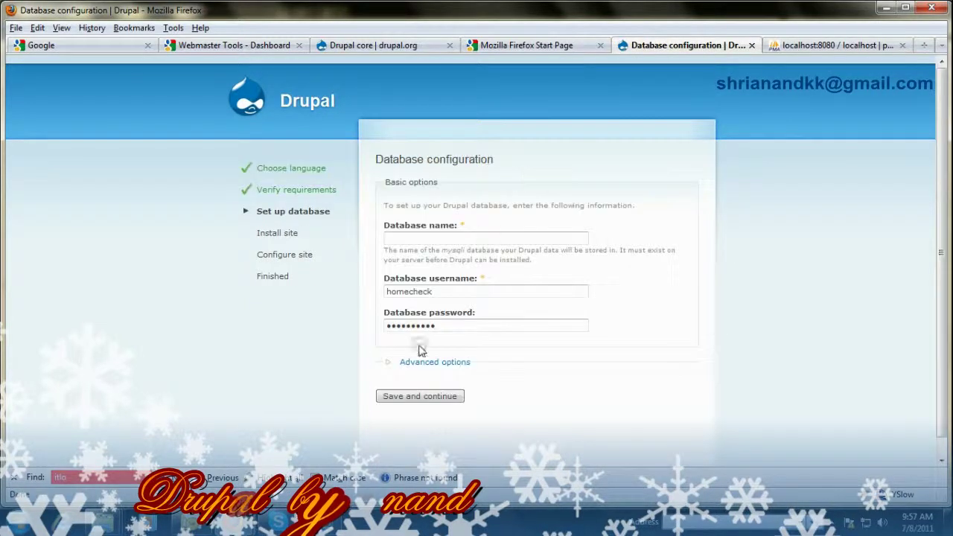
# Step: Enter 1new as database name and username, replace the database password, and save
pyautogui.click(421, 239)
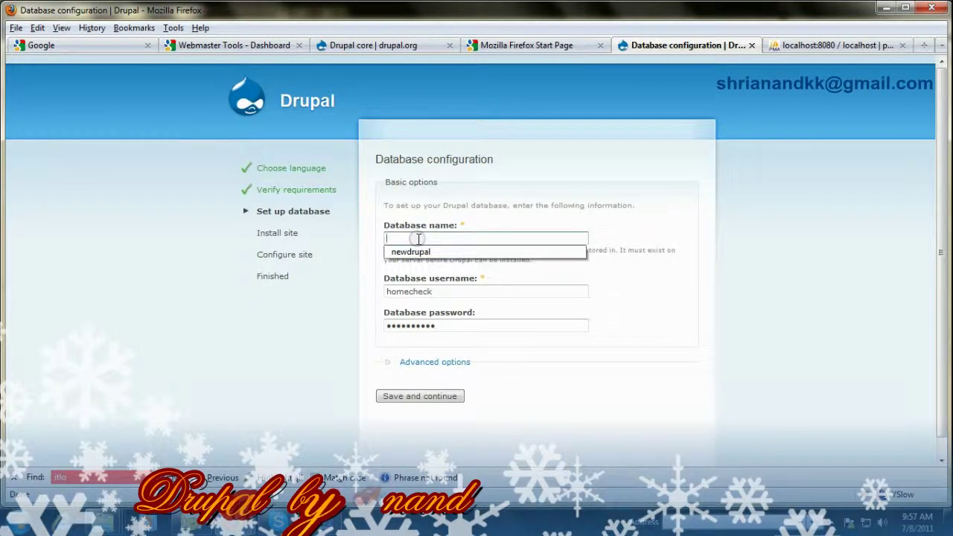
pyautogui.click(440, 291)
pyautogui.moveTo(439, 291); pyautogui.dragTo(347, 294)
pyautogui.press('BackSpace')
pyautogui.click(406, 236)
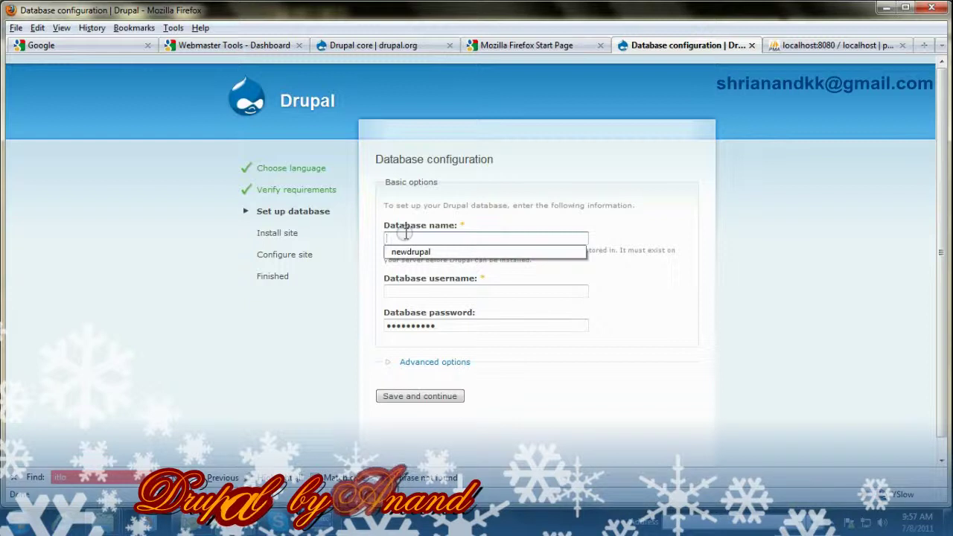
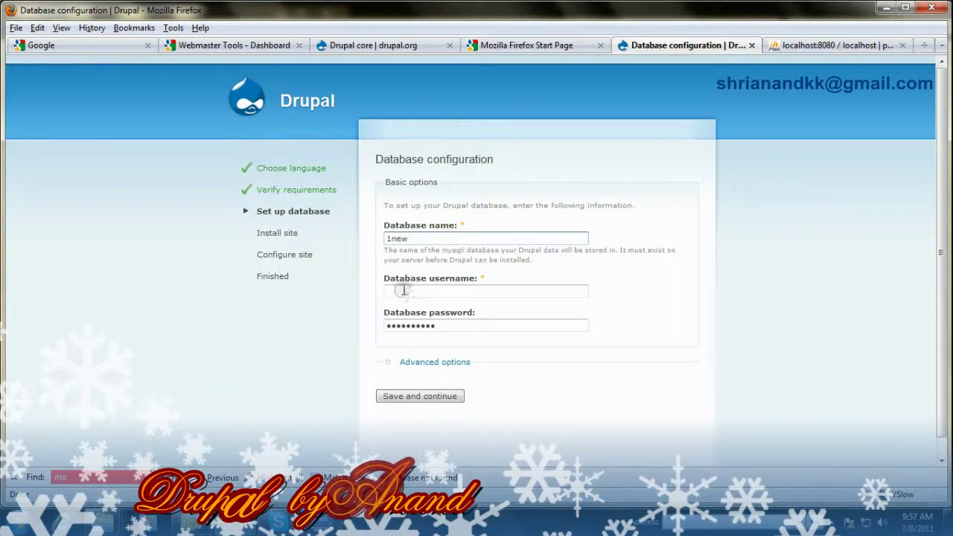
pyautogui.moveTo(411, 237); pyautogui.dragTo(354, 238)
pyautogui.click(400, 292)
pyautogui.moveTo(449, 326); pyautogui.dragTo(334, 325)
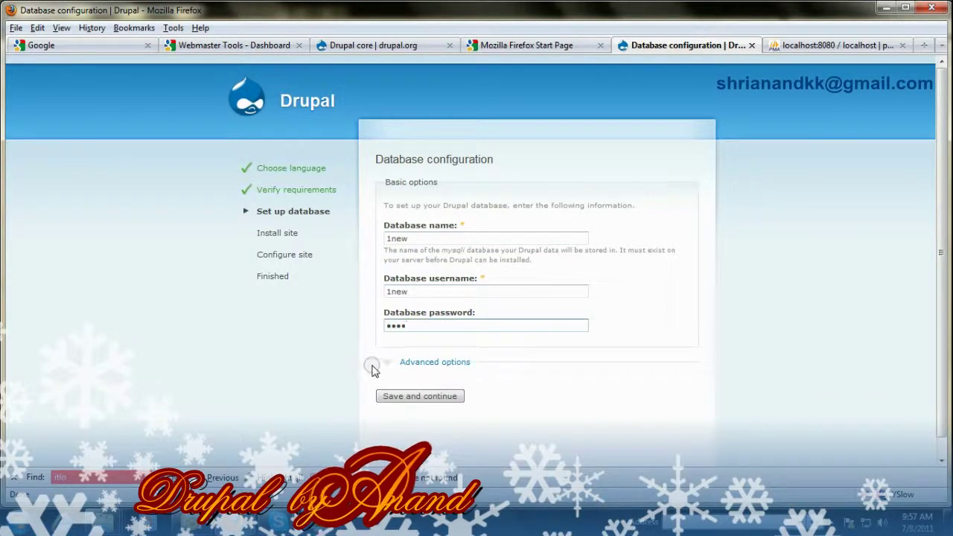
pyautogui.click(403, 397)
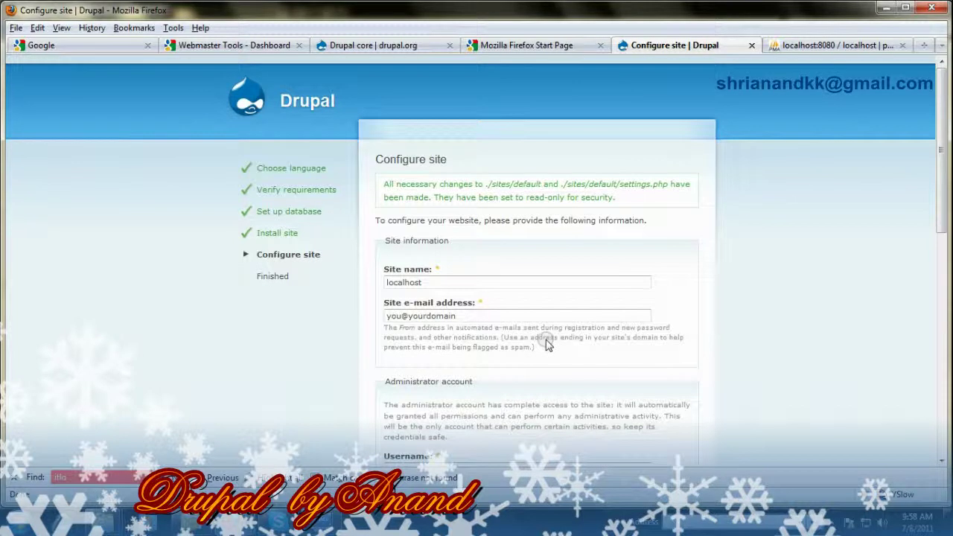
# Step: Name the site 'My drupal' and change the site e-mail to a Gmail address
pyautogui.doubleClick(428, 284)
pyautogui.moveTo(425, 279); pyautogui.dragTo(265, 289)
pyautogui.write('My drupal')
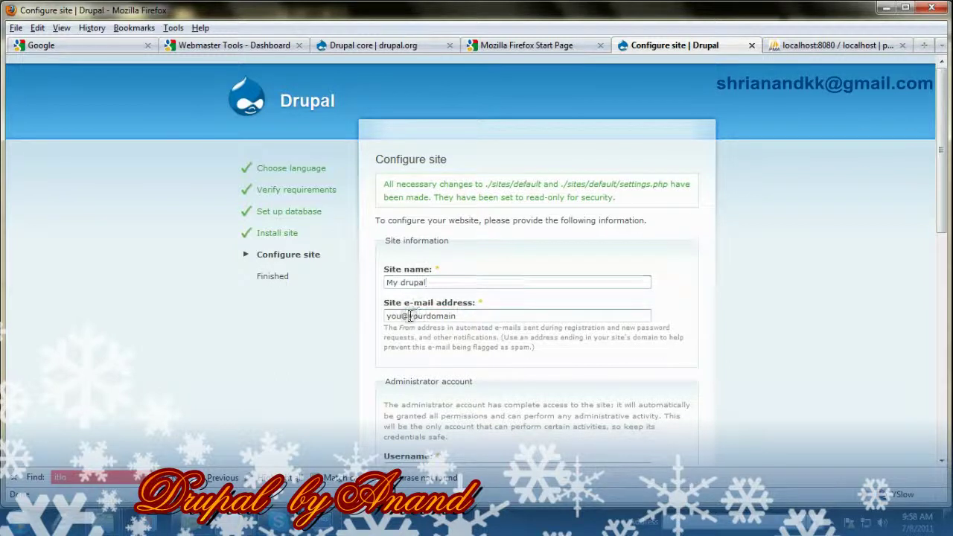
pyautogui.moveTo(408, 316); pyautogui.dragTo(498, 318)
pyautogui.write('gmai')
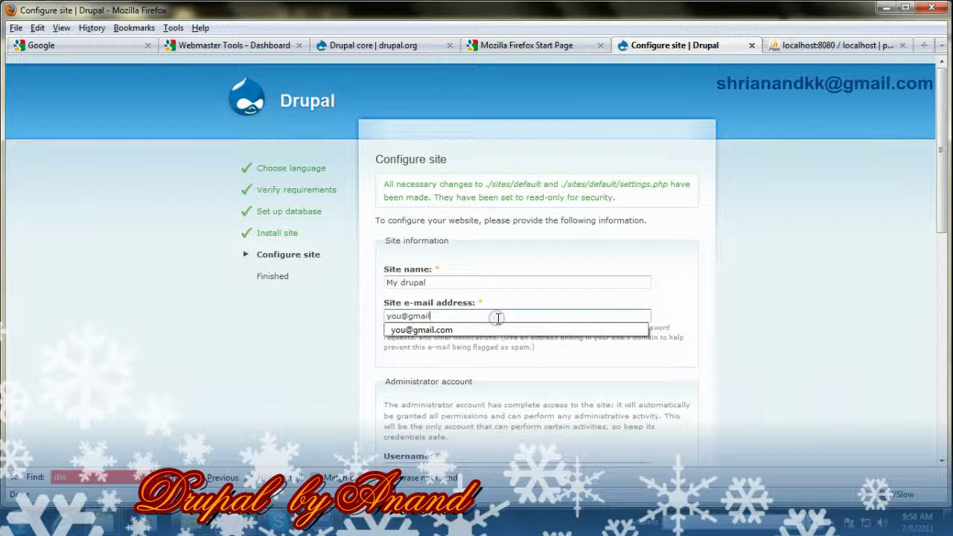
pyautogui.write('l.com')
pyautogui.click(752, 319)
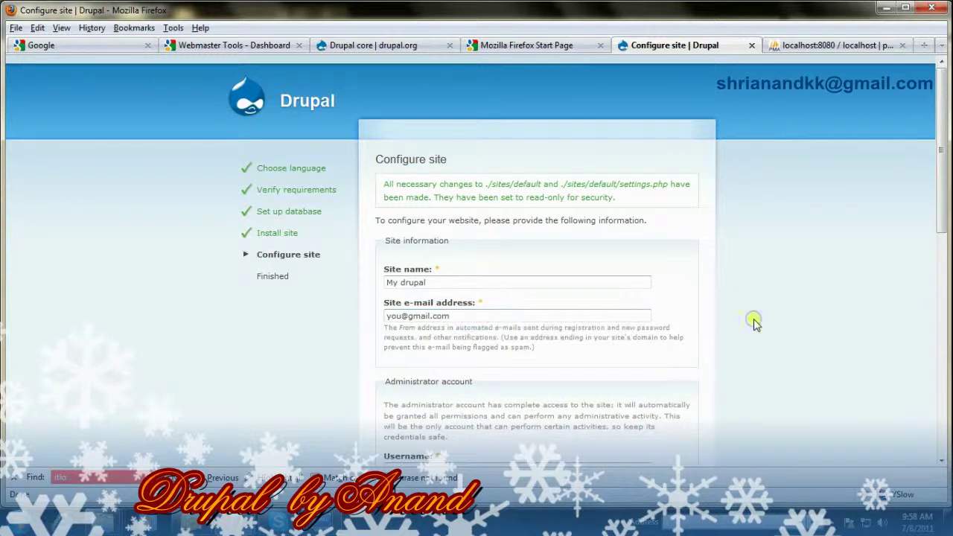
pyautogui.scroll(-4, 557, 396)
# Step: Enter administrator username 1new, the admin's e-mail address and the account password
pyautogui.click(441, 325)
pyautogui.write('1new')
pyautogui.doubleClick(443, 379)
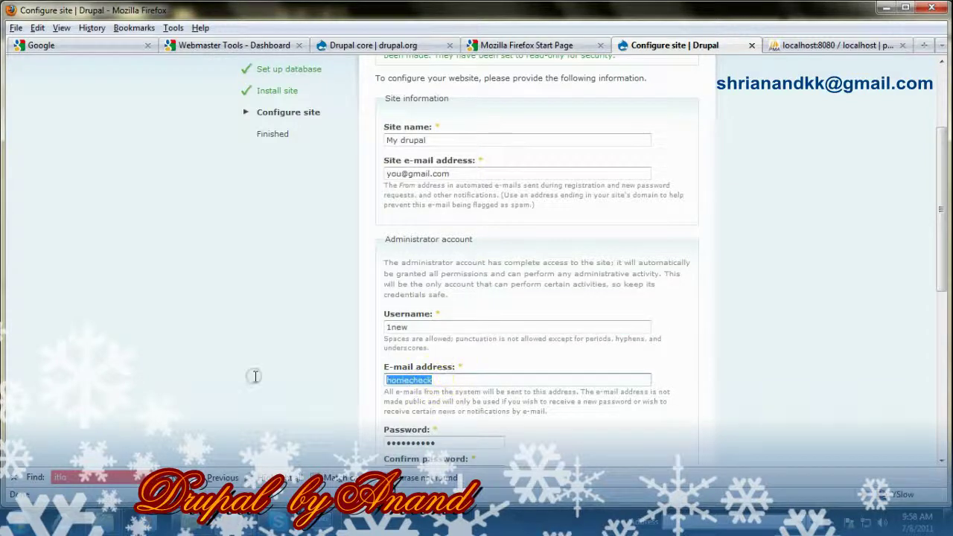
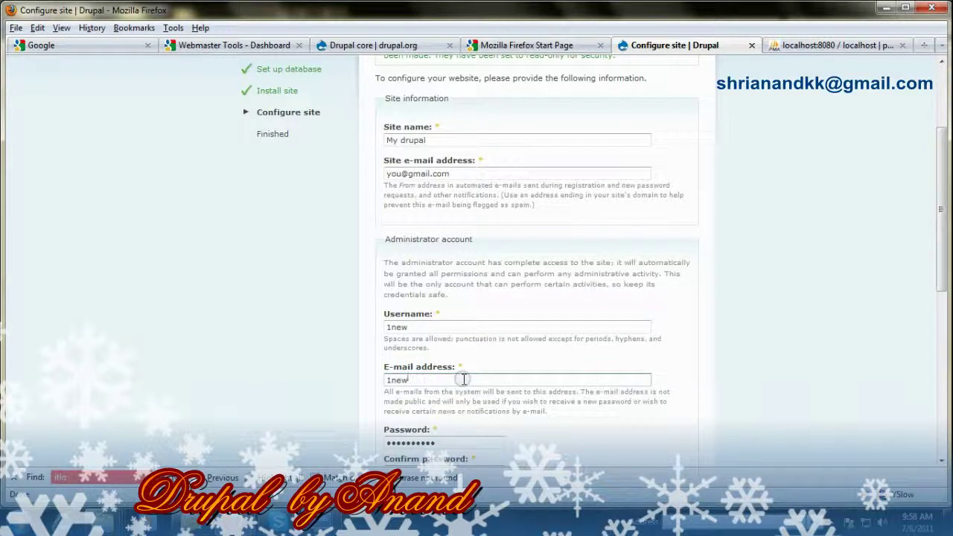
pyautogui.scroll(-2, 463, 380)
pyautogui.moveTo(451, 370); pyautogui.dragTo(238, 372)
pyautogui.click(386, 400)
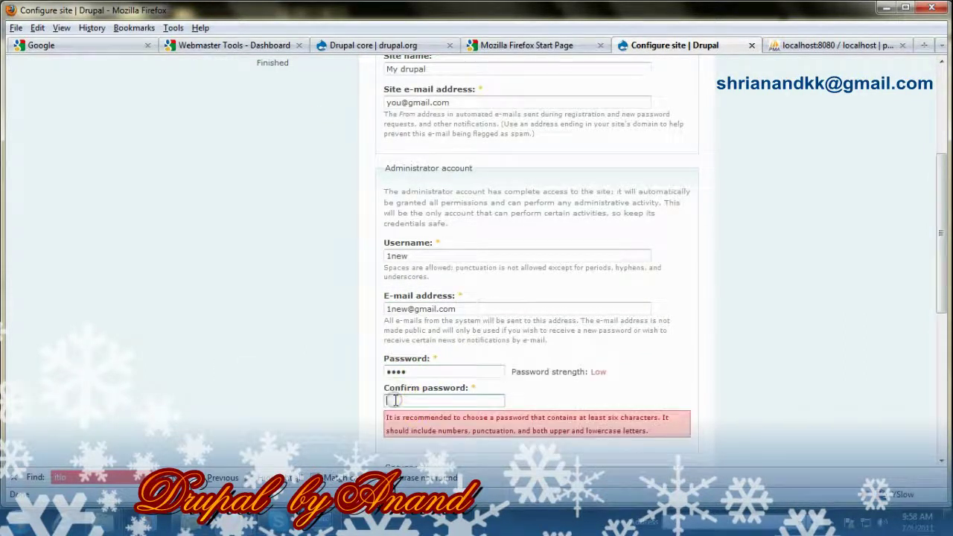
# Step: Confirm the admin password and submit Configure site with Clean URLs and update checks on
pyautogui.scroll(4, 652, 381)
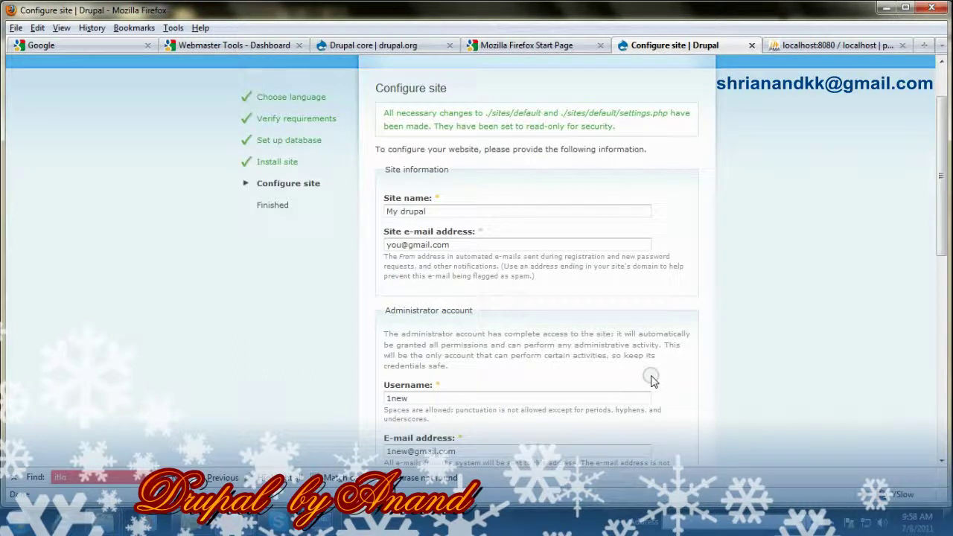
pyautogui.scroll(-4, 650, 379)
pyautogui.scroll(-4, 663, 382)
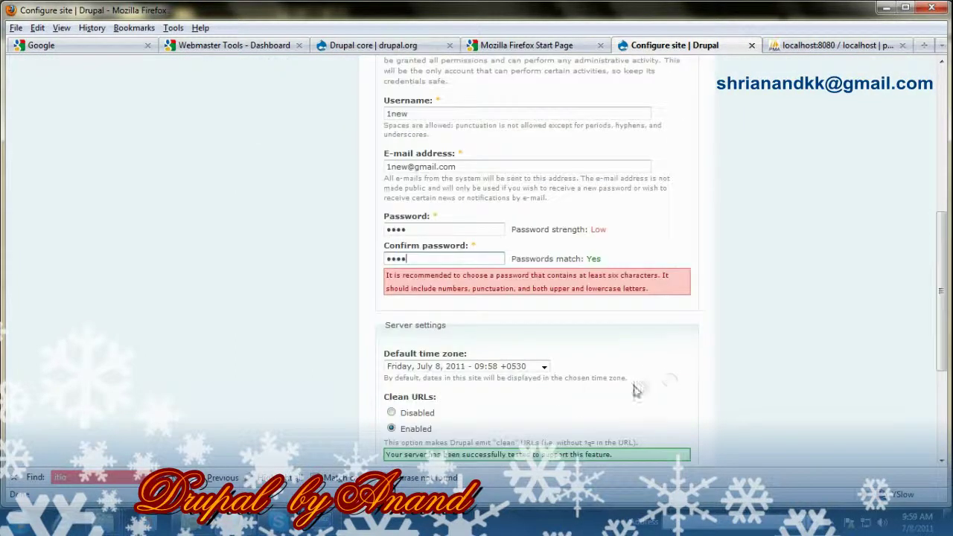
pyautogui.scroll(-3, 576, 395)
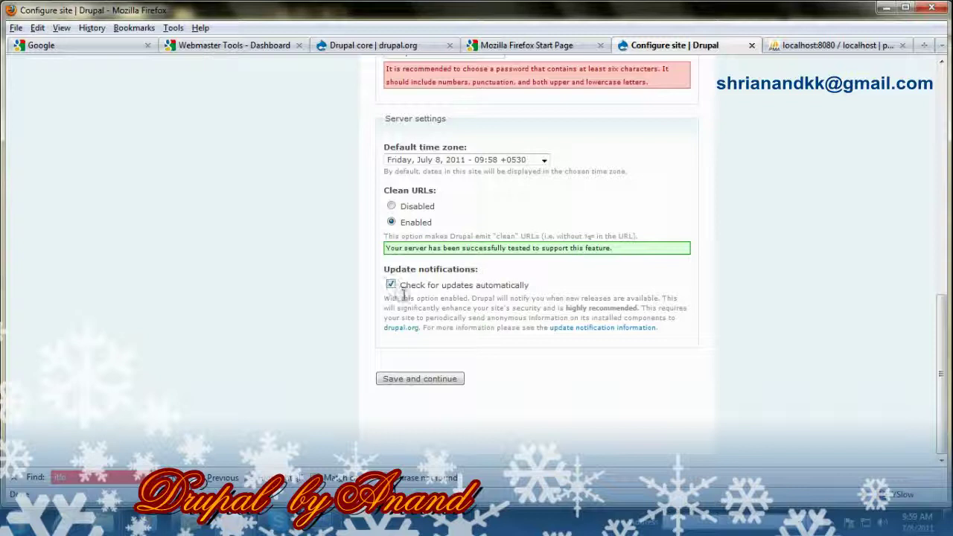
pyautogui.moveTo(411, 287); pyautogui.dragTo(558, 289)
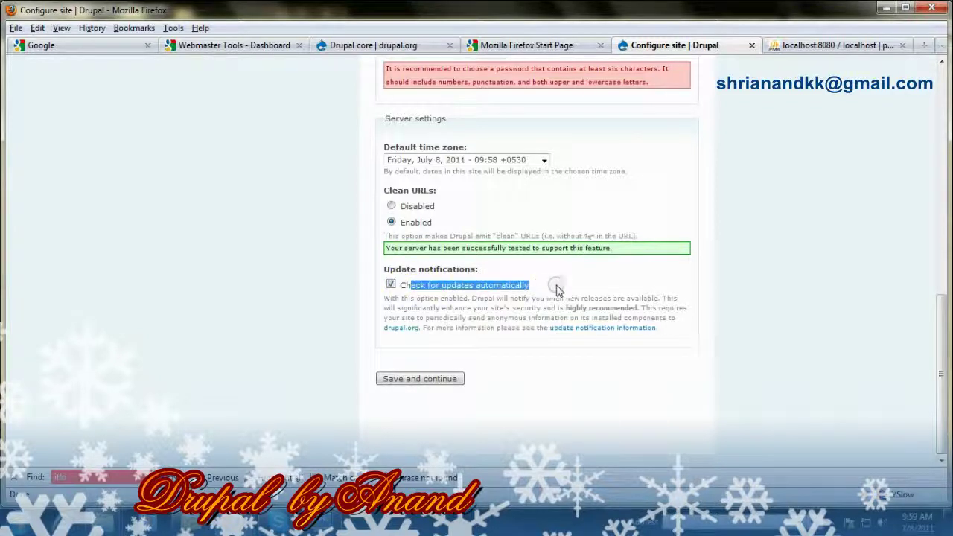
pyautogui.click(421, 380)
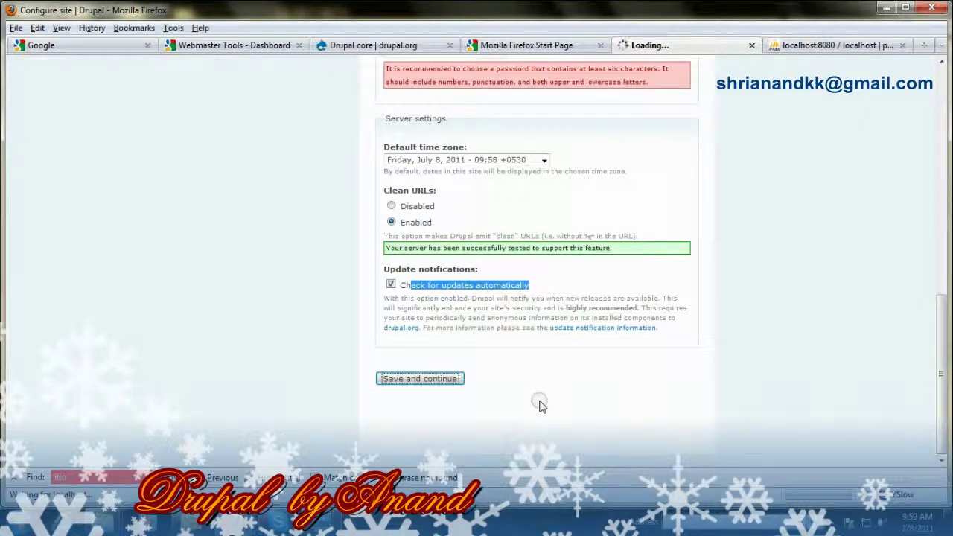
pyautogui.scroll(2, 714, 332)
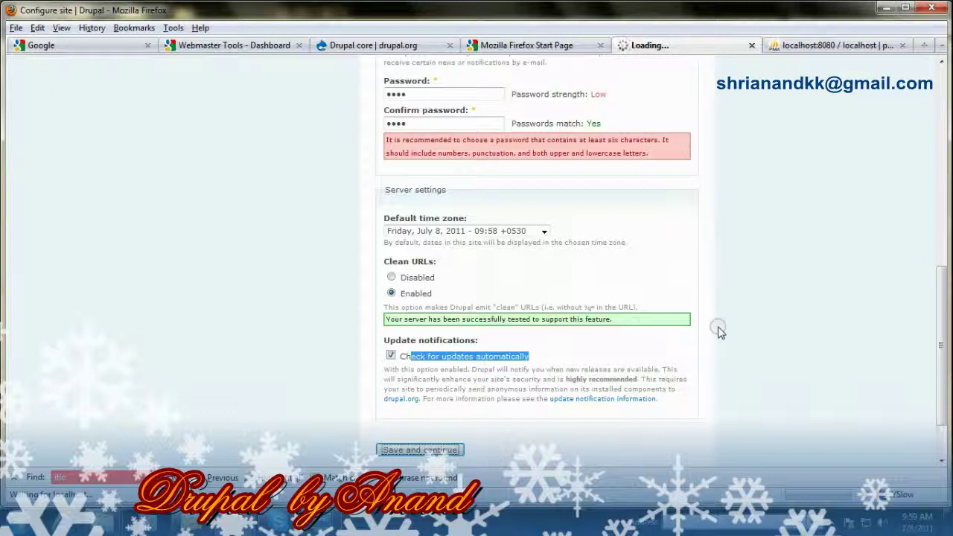
pyautogui.scroll(8, 720, 330)
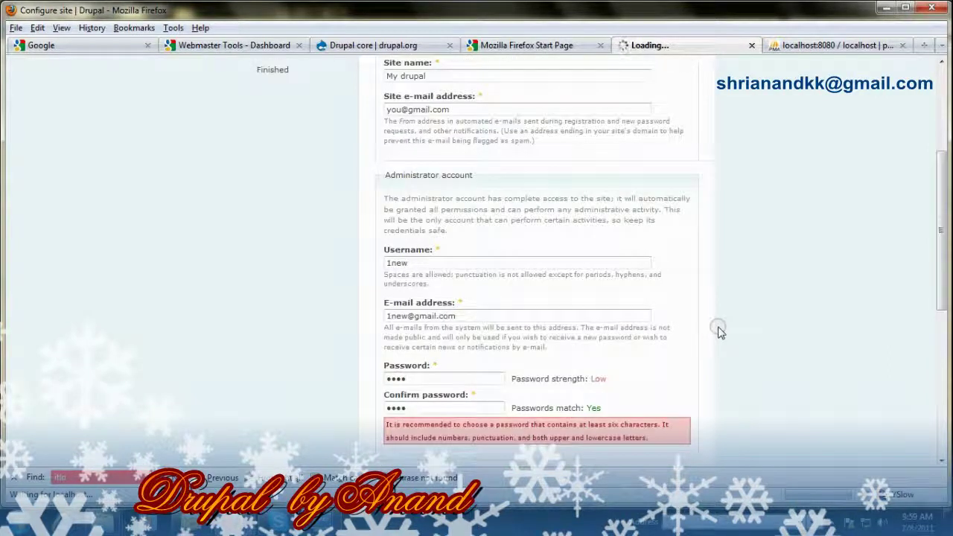
pyautogui.scroll(6, 719, 331)
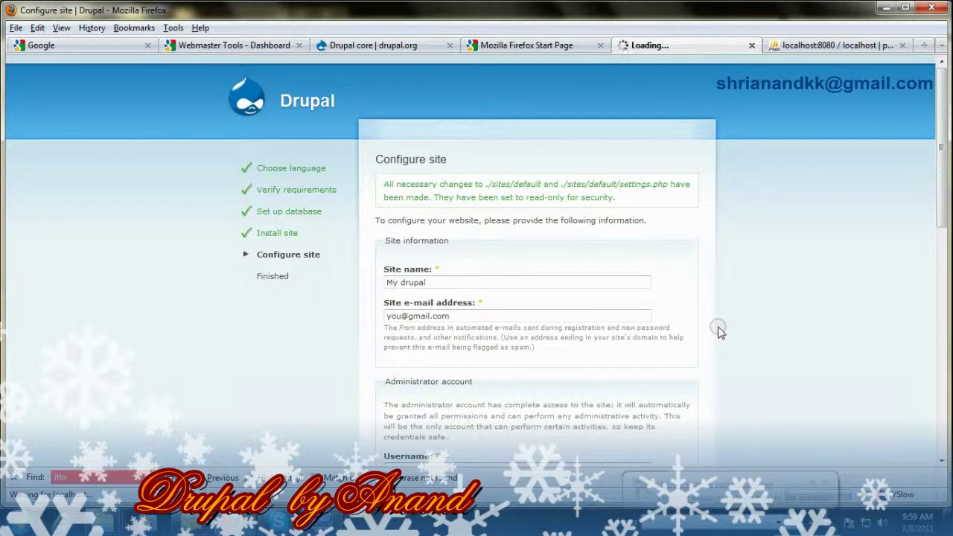
# Step: Dismiss the Windows balloon and continue from the installation complete page to the new site
pyautogui.click(825, 483)
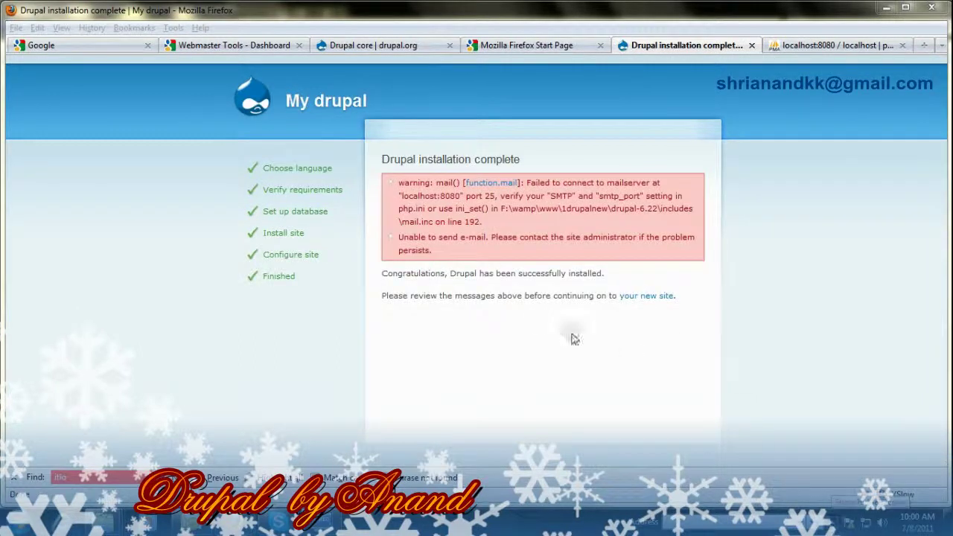
pyautogui.click(642, 297)
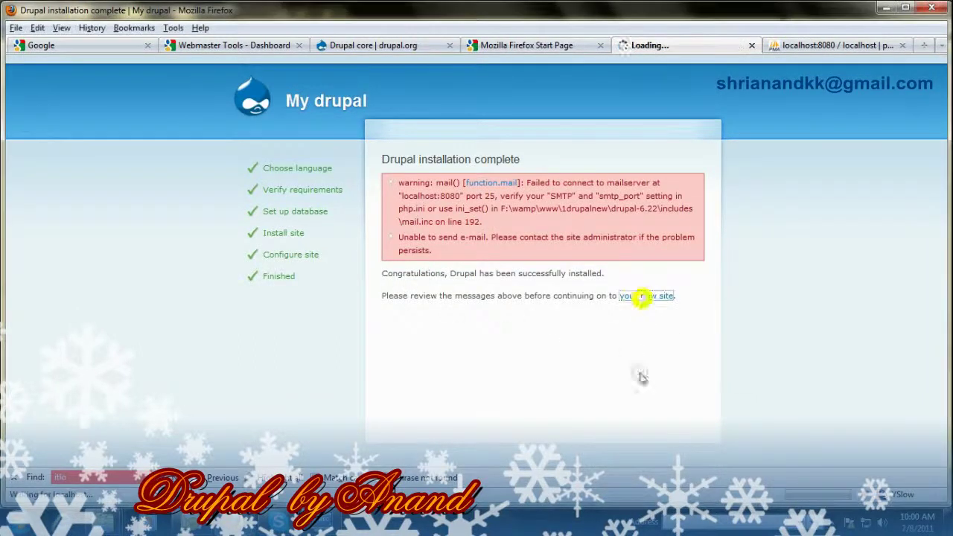
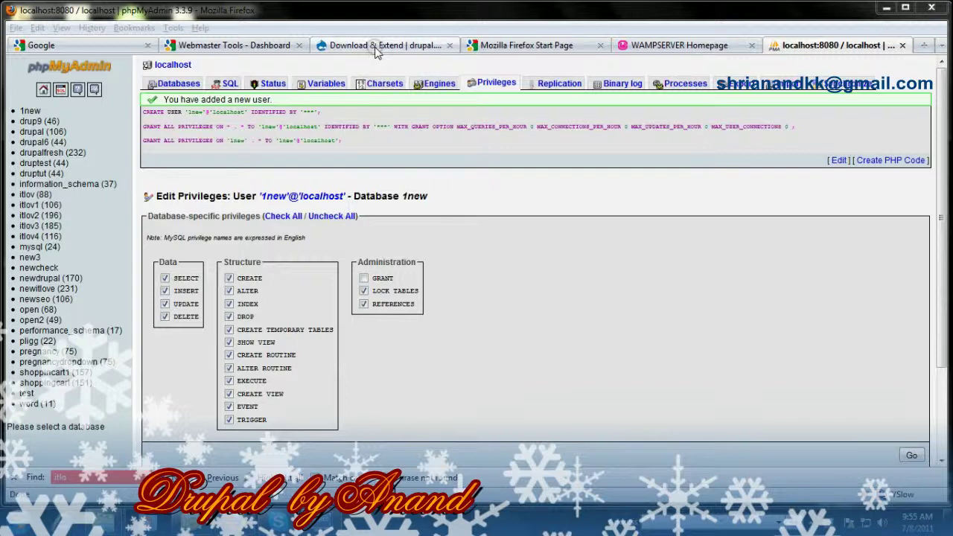
# Step: Download the Drupal 6.22 core release from drupal.org as a tar.gz archive and save it to disk
pyautogui.click(375, 47)
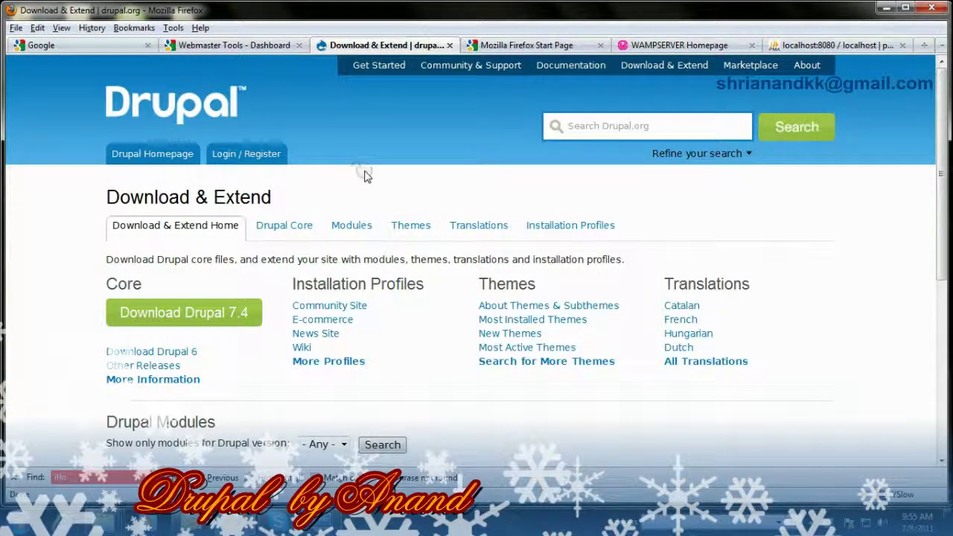
pyautogui.scroll(-4, 356, 216)
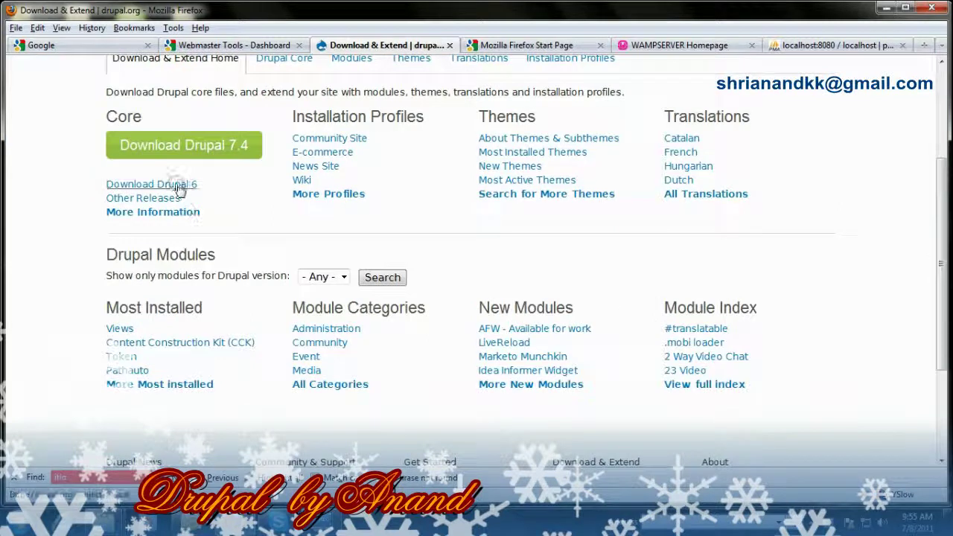
pyautogui.click(188, 188)
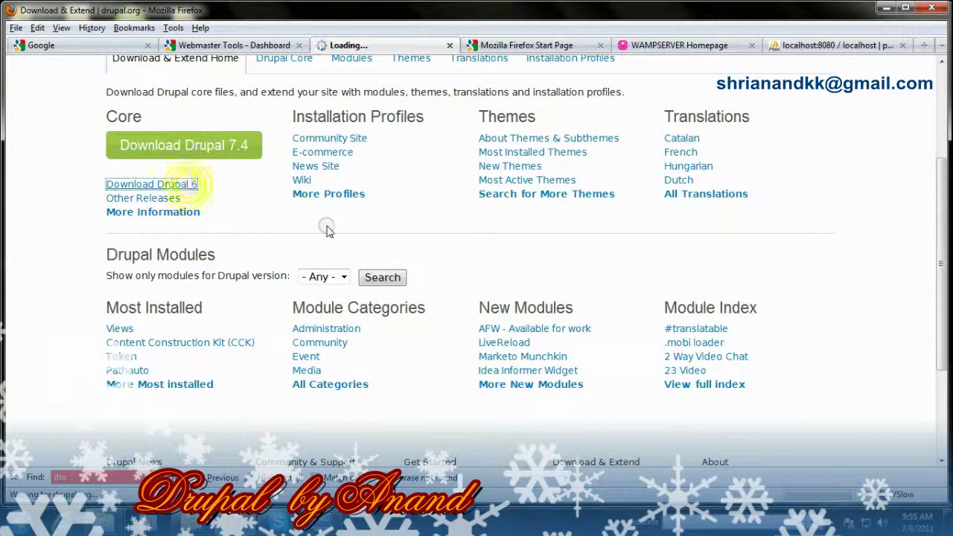
pyautogui.scroll(-6, 344, 287)
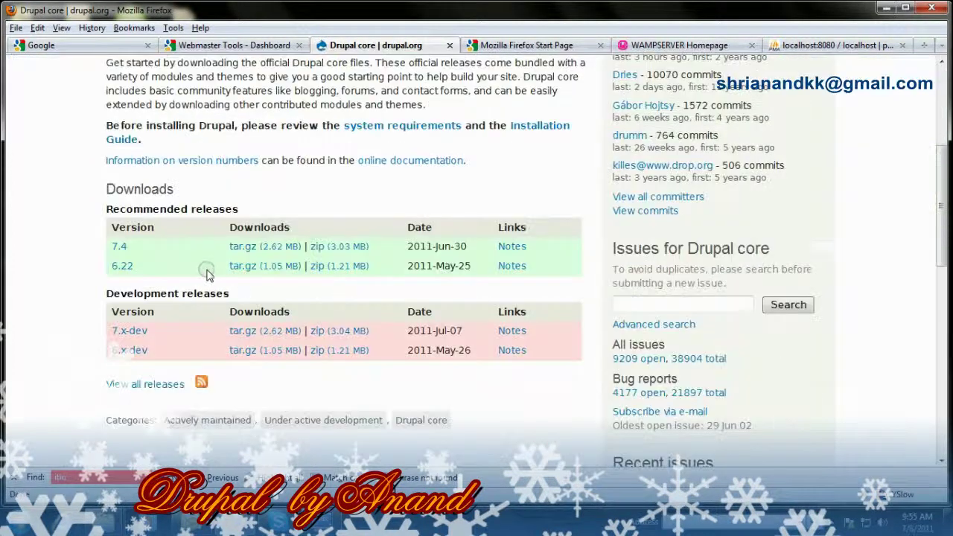
pyautogui.click(251, 266)
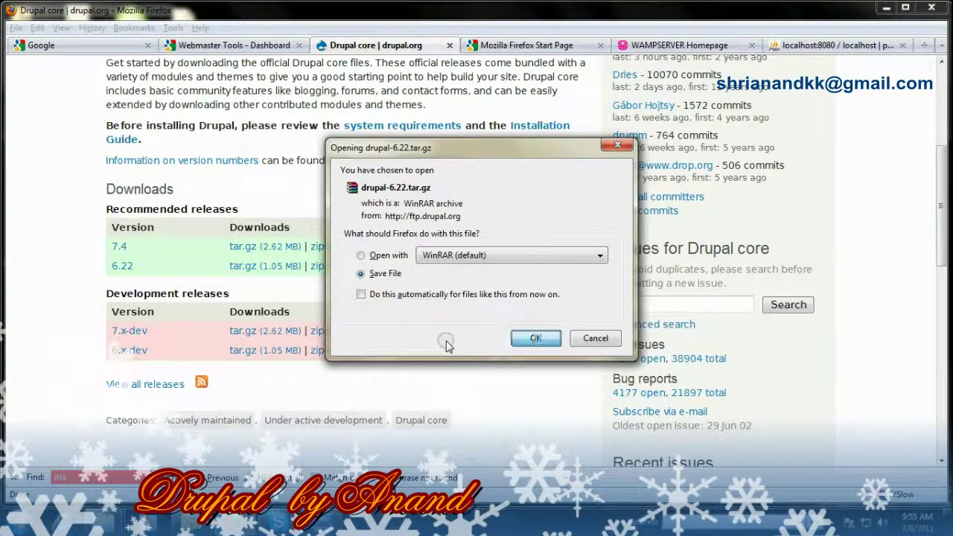
pyautogui.press('Return')
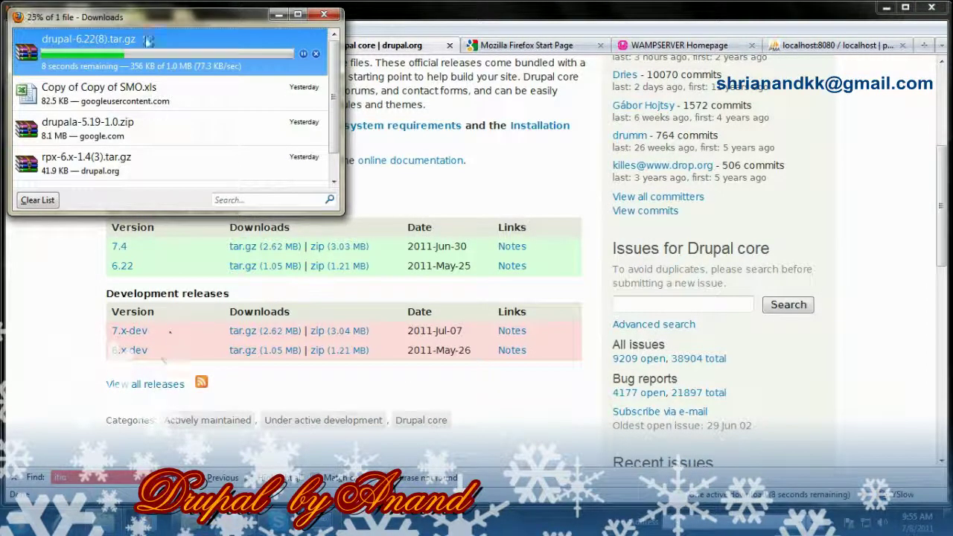
# Step: Show the downloading Drupal archive in its Downloads folder
pyautogui.rightClick(160, 67)
pyautogui.click(190, 112)
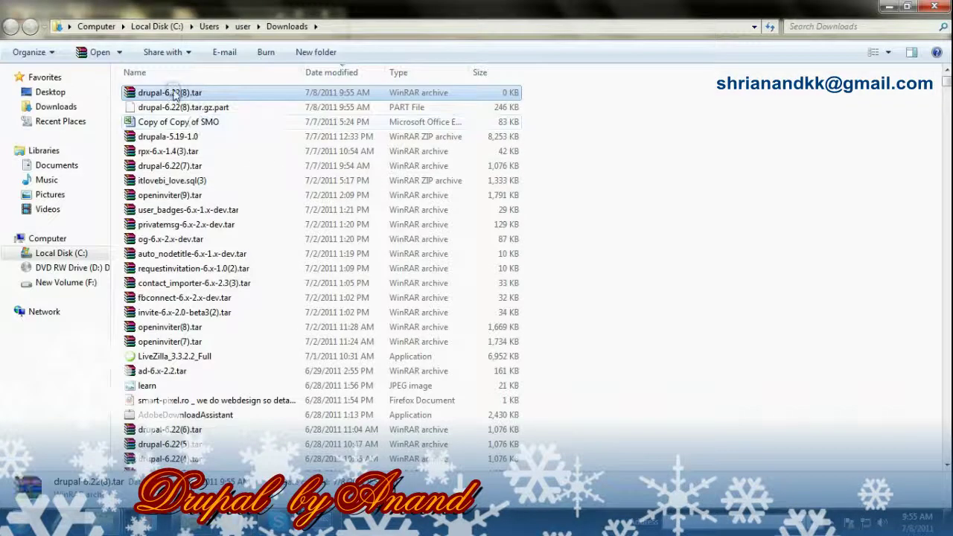
pyautogui.rightClick(175, 92)
# Step: Try extracting the unfinished Drupal archive, dismiss the errors and check download progress
pyautogui.click(195, 112)
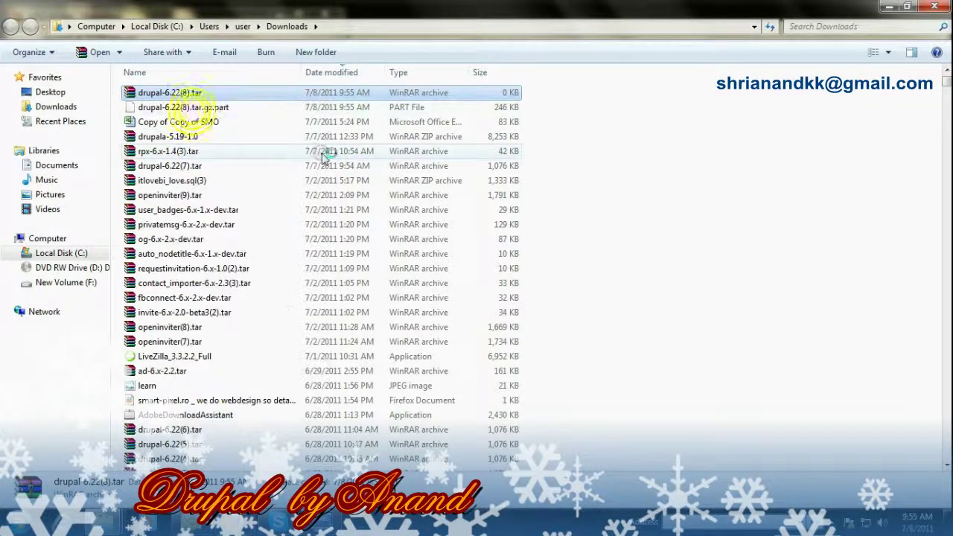
pyautogui.click(497, 311)
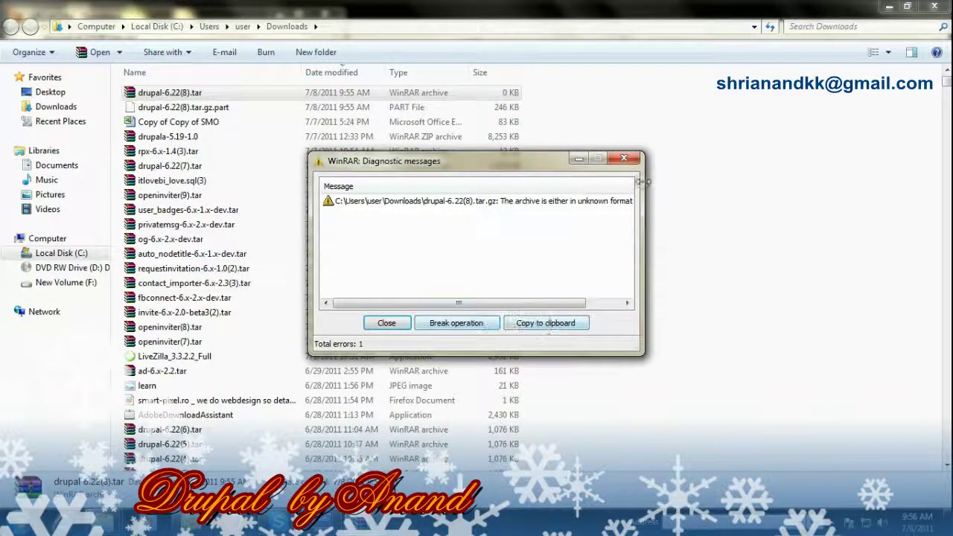
pyautogui.click(624, 158)
pyautogui.moveTo(248, 526)
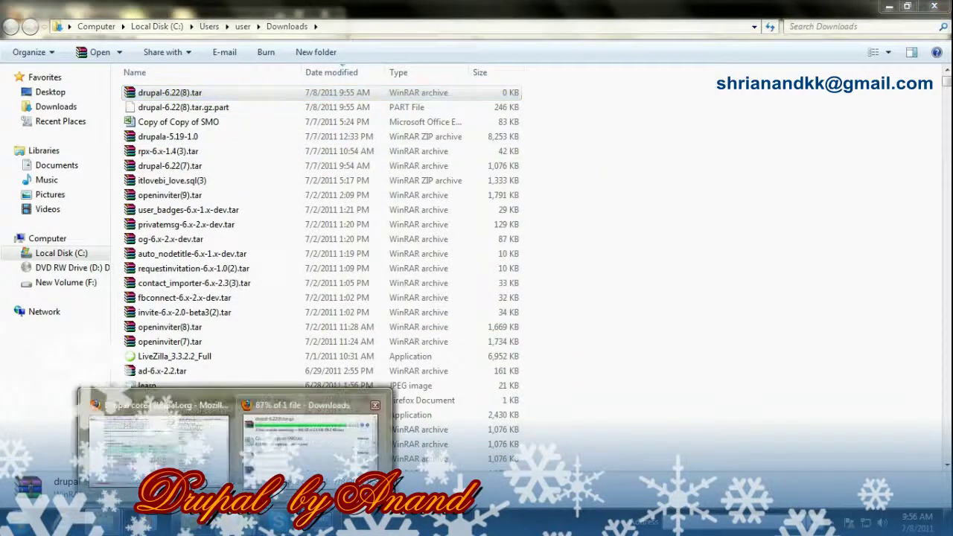
pyautogui.click(307, 436)
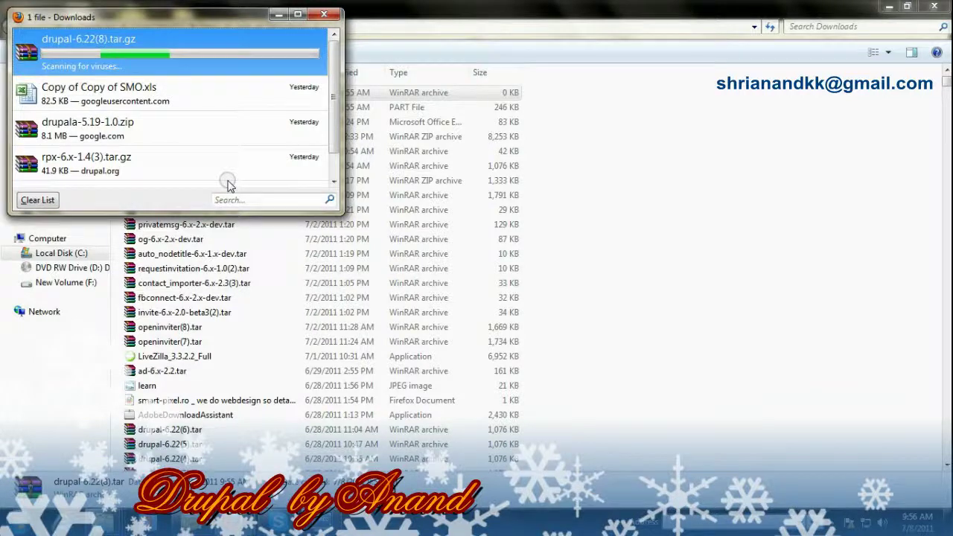
# Step: Extract the finished drupal-6.22 archive and open the extracted folder
pyautogui.rightClick(195, 94)
pyautogui.click(241, 114)
pyautogui.click(502, 400)
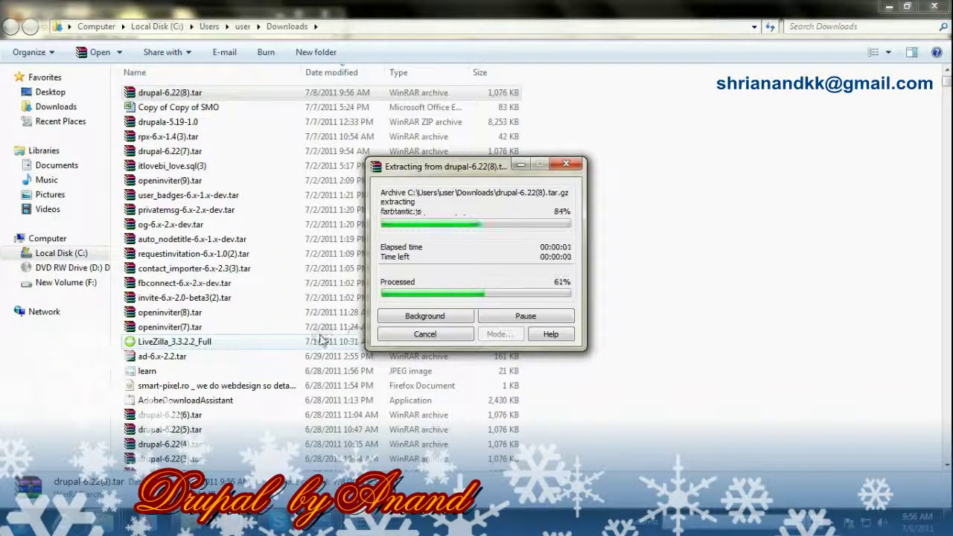
pyautogui.scroll(-10, 347, 347)
pyautogui.moveTo(946, 145); pyautogui.dragTo(938, 373)
pyautogui.doubleClick(192, 216)
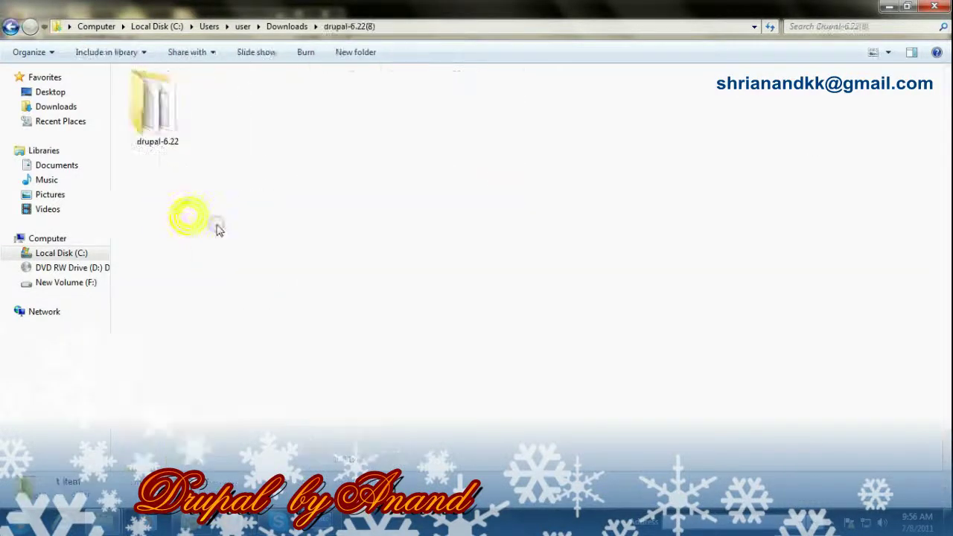
# Step: Browse back up to the 1drupalnew folder and return to phpMyAdmin in Firefox
pyautogui.moveTo(242, 522)
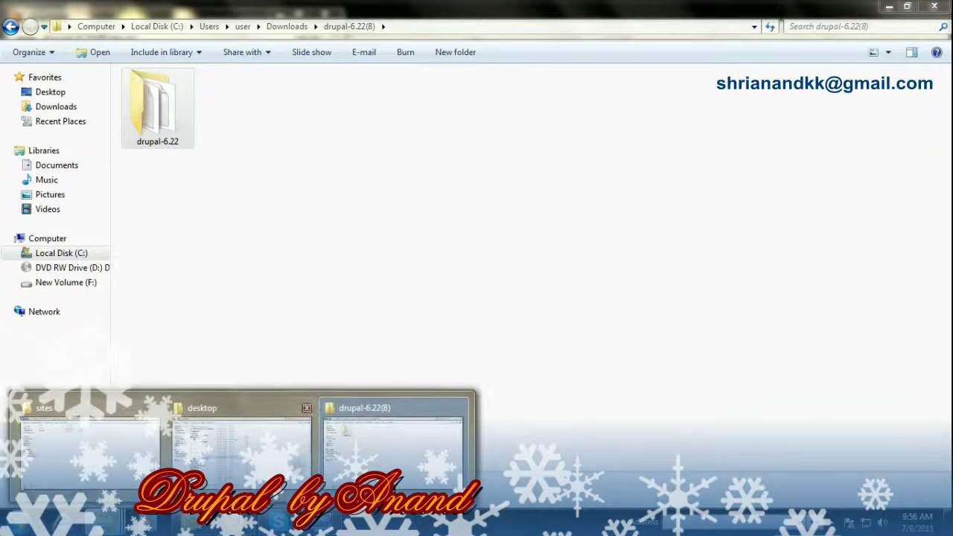
pyautogui.click(90, 446)
pyautogui.click(11, 27)
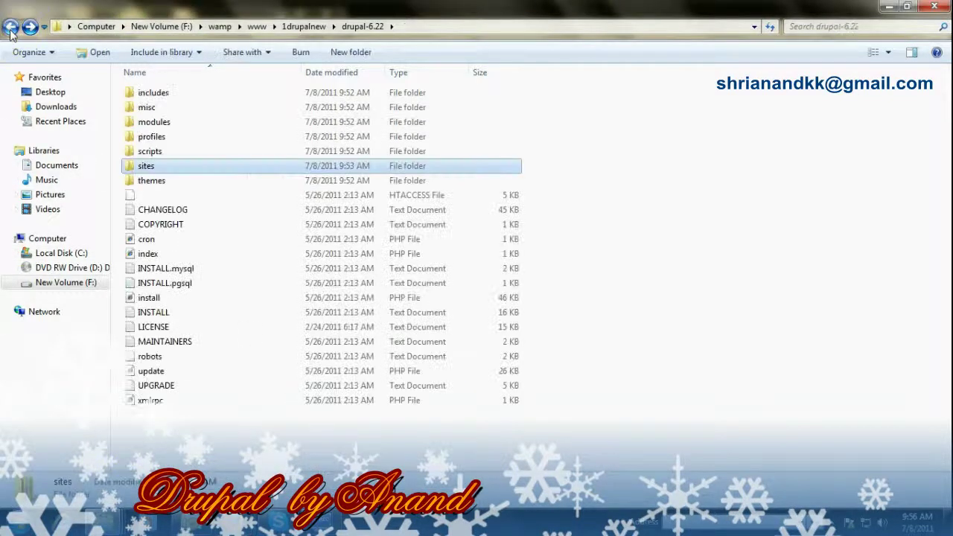
pyautogui.click(10, 28)
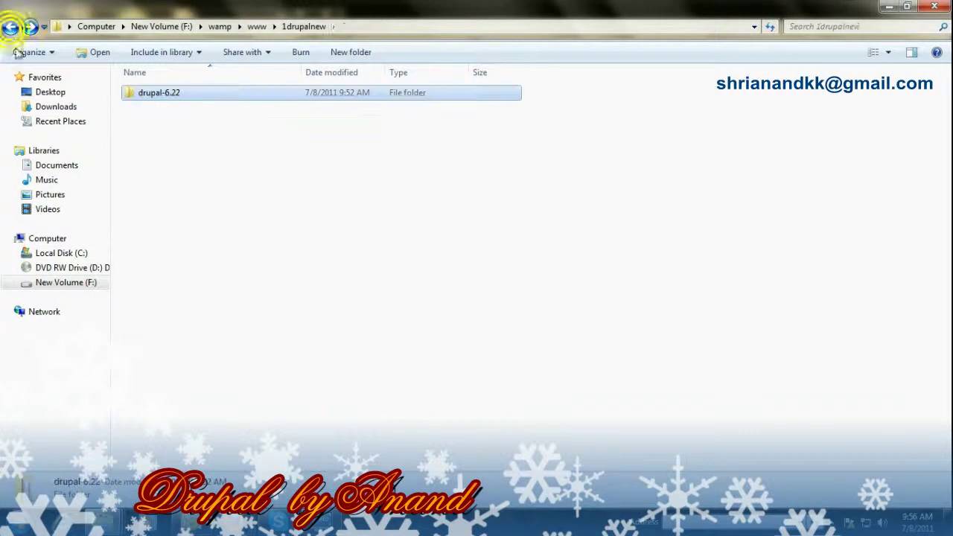
pyautogui.click(175, 124)
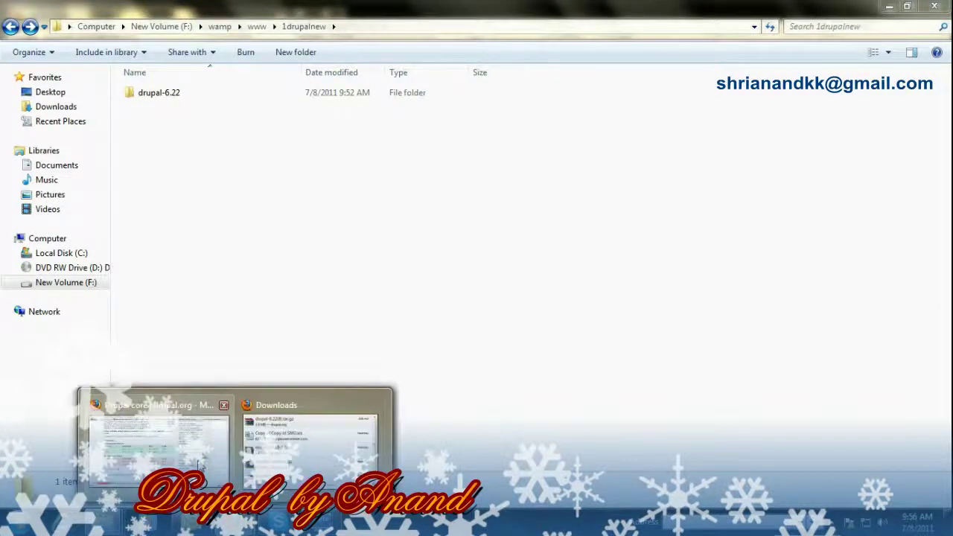
pyautogui.click(141, 387)
pyautogui.click(823, 46)
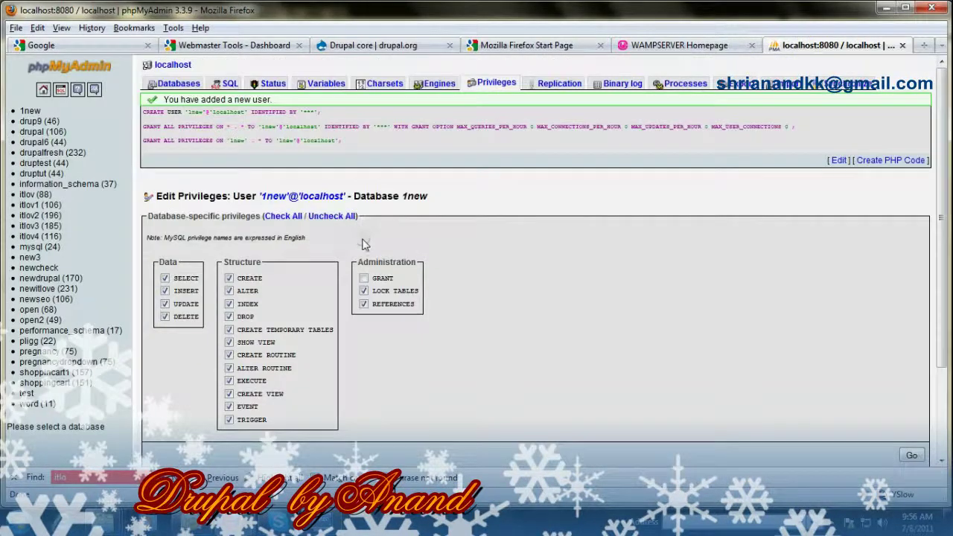
# Step: Review the privileges page of the 1new database in phpMyAdmin
pyautogui.click(37, 111)
pyautogui.moveTo(374, 198); pyautogui.dragTo(491, 240)
pyautogui.scroll(-3, 514, 238)
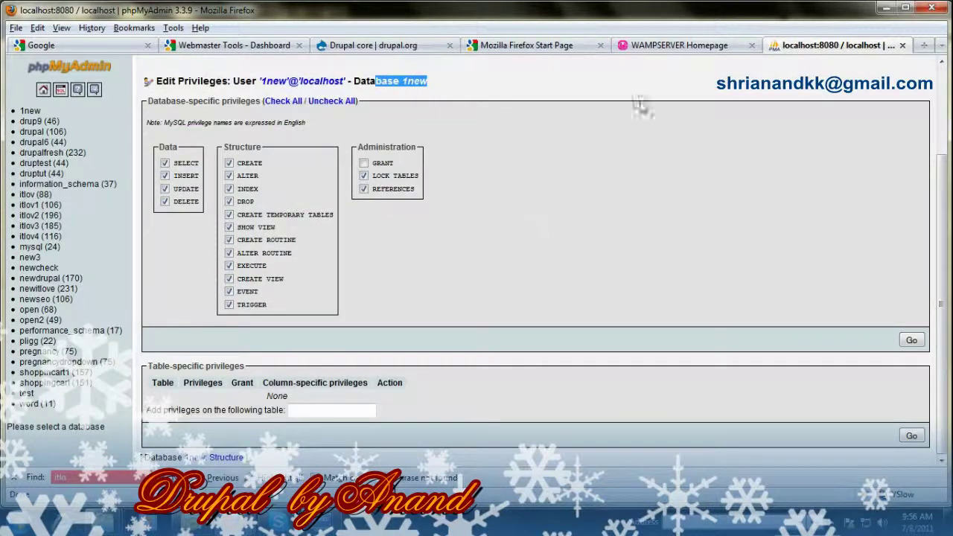
# Step: Open the 1drupalnew project from the WampServer homepage's Your Projects list
pyautogui.click(670, 49)
pyautogui.click(350, 46)
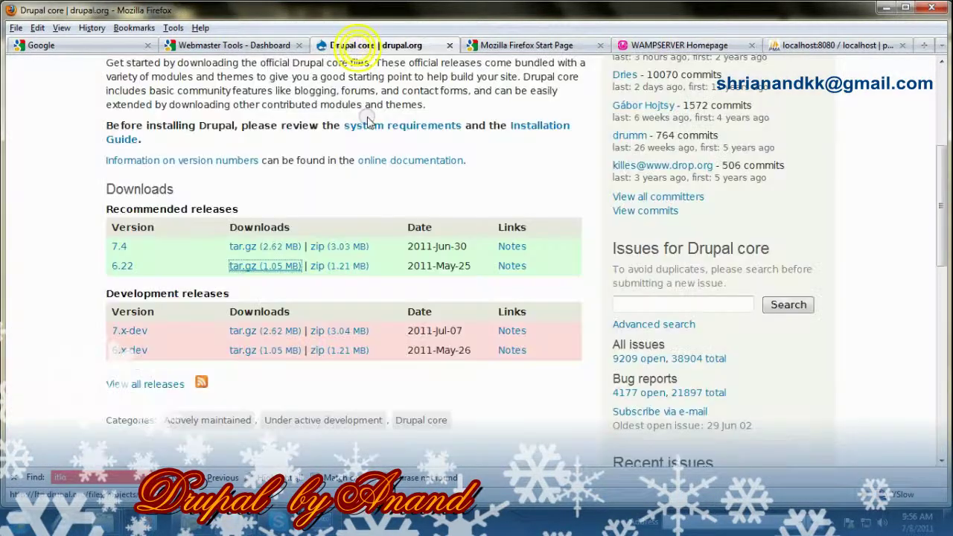
pyautogui.click(650, 49)
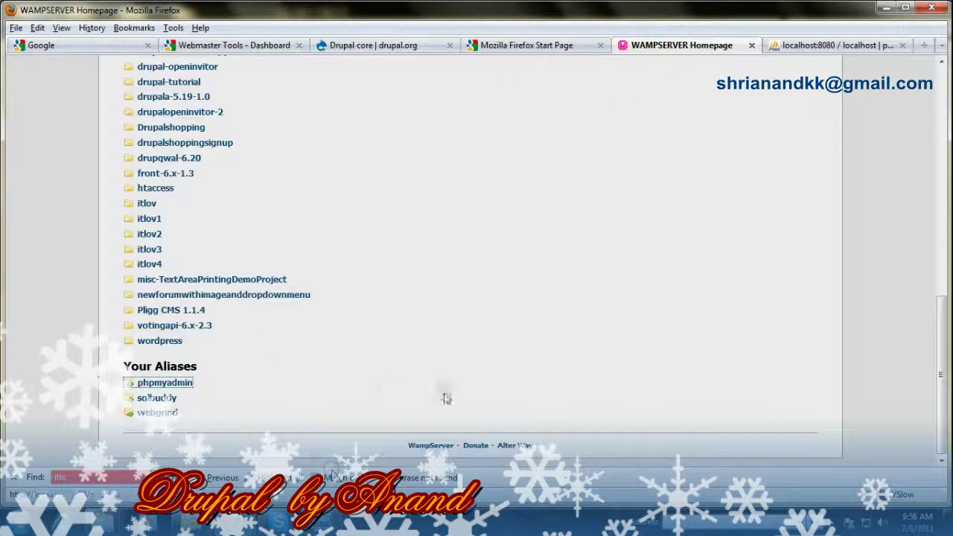
pyautogui.scroll(3, 491, 443)
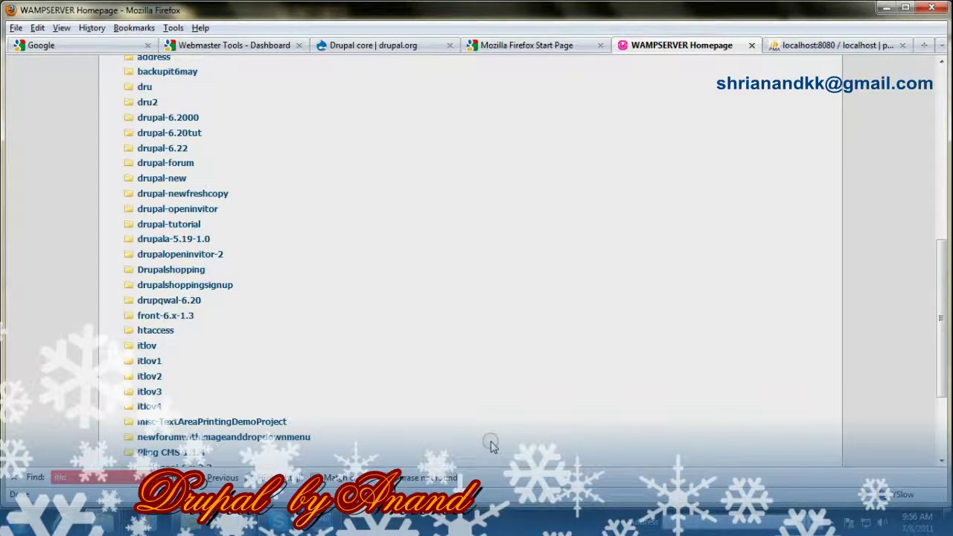
pyautogui.scroll(7, 485, 443)
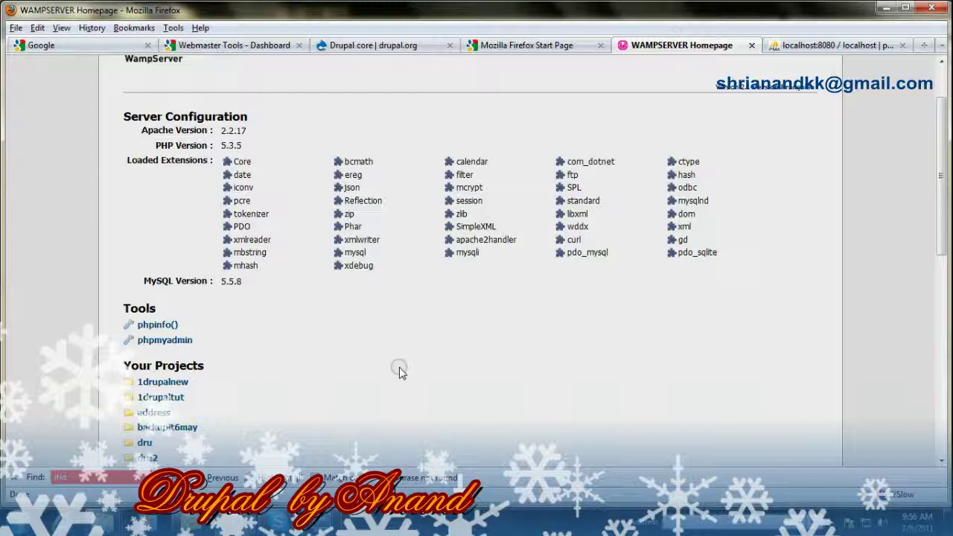
pyautogui.click(163, 382)
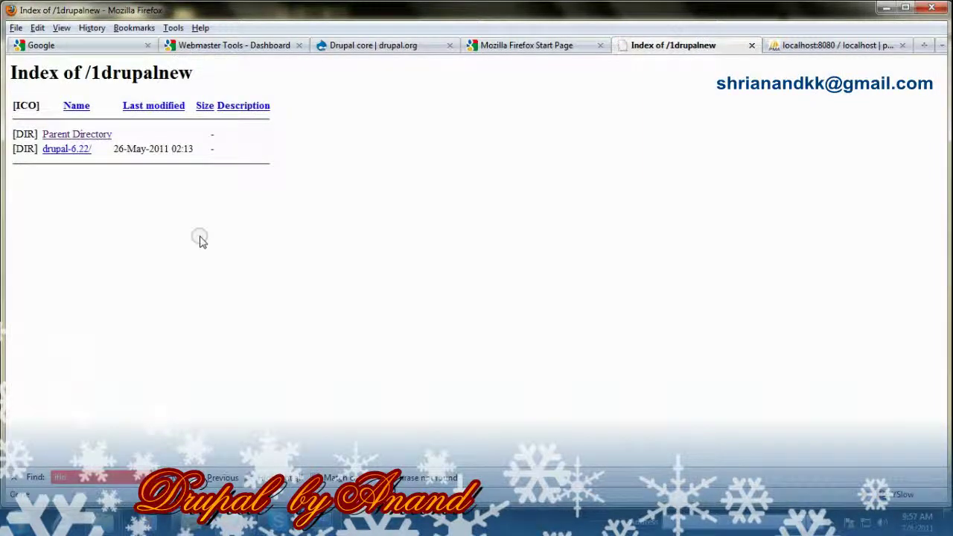
# Step: Launch the drupal-6.22 installer in English and reach the Database configuration step
pyautogui.click(66, 150)
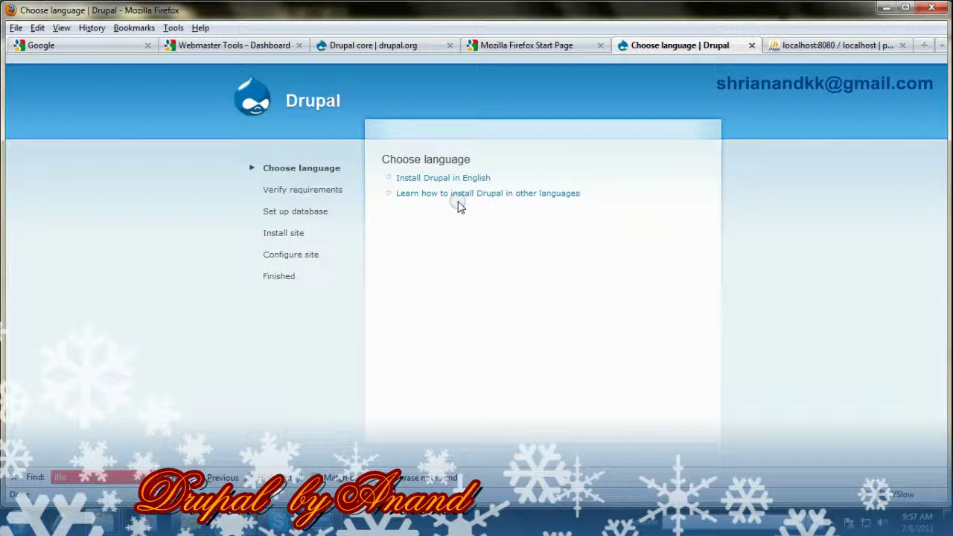
pyautogui.click(452, 178)
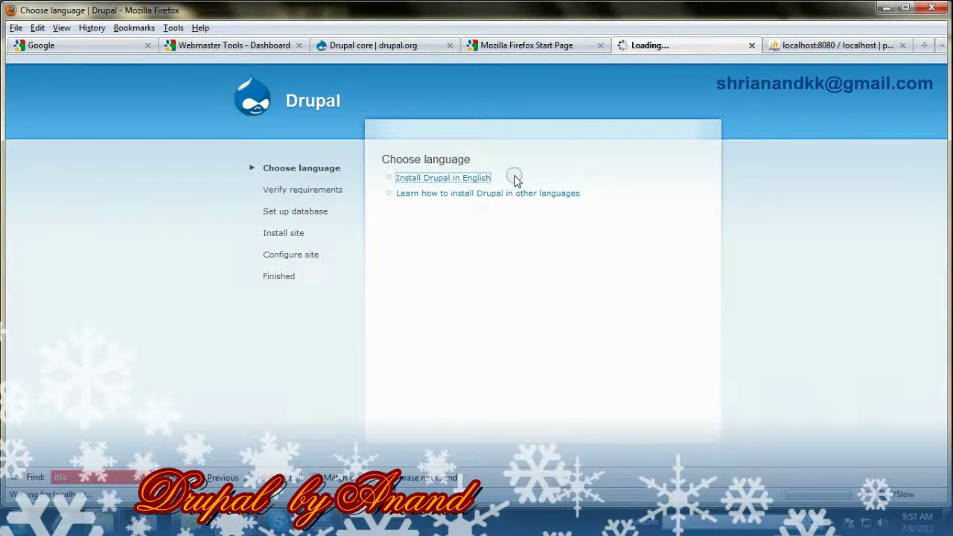
pyautogui.click(419, 238)
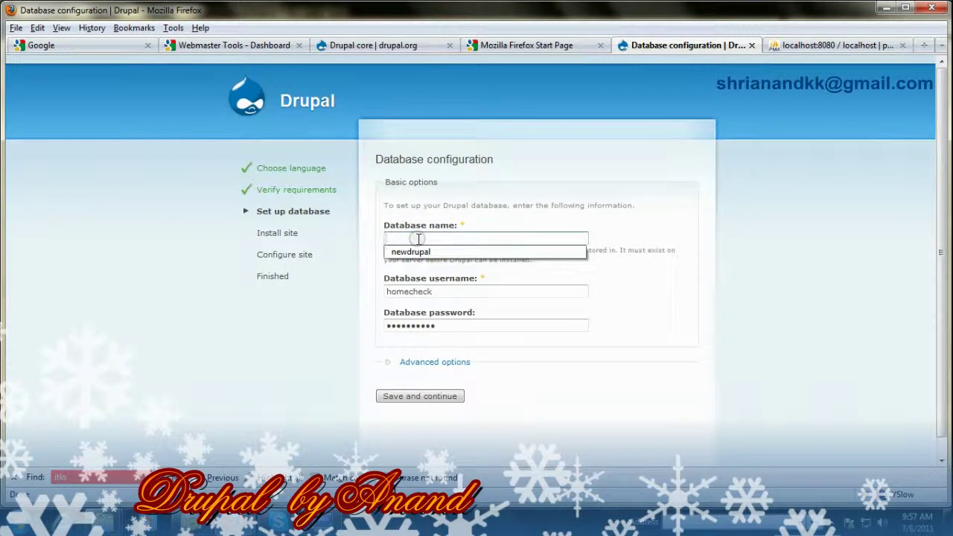
# Step: Enter 1new as database name and username, replace the database password, and submit
pyautogui.press('Tab')
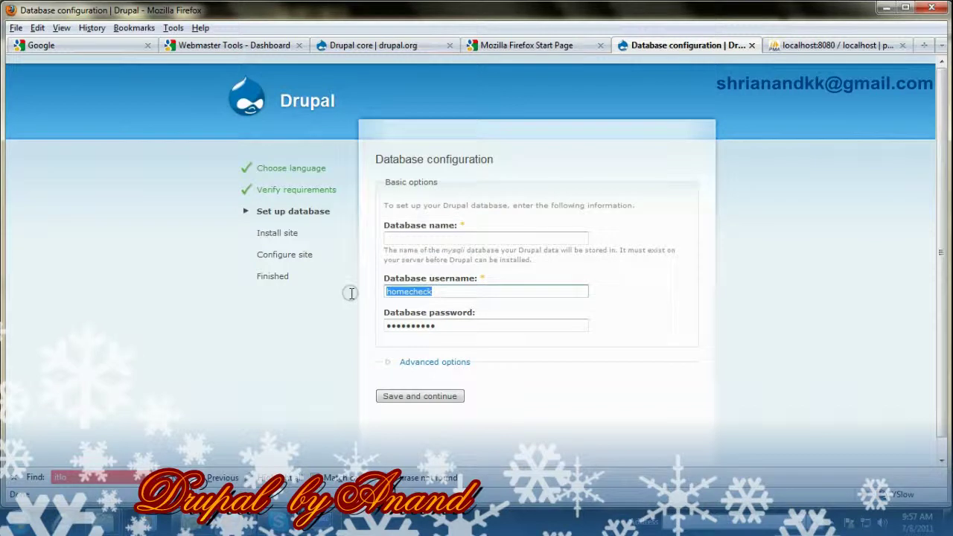
pyautogui.press('BackSpace')
pyautogui.click(402, 234)
pyautogui.click(403, 234)
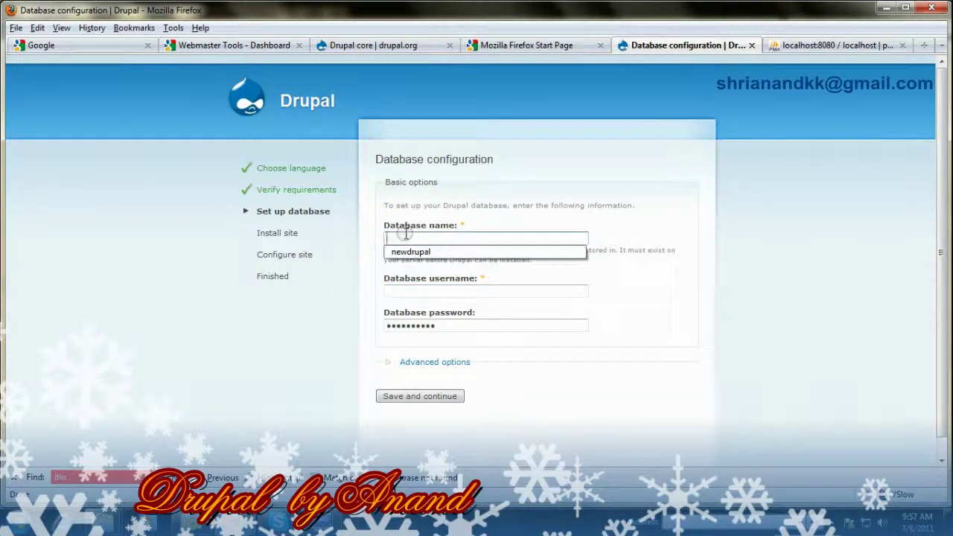
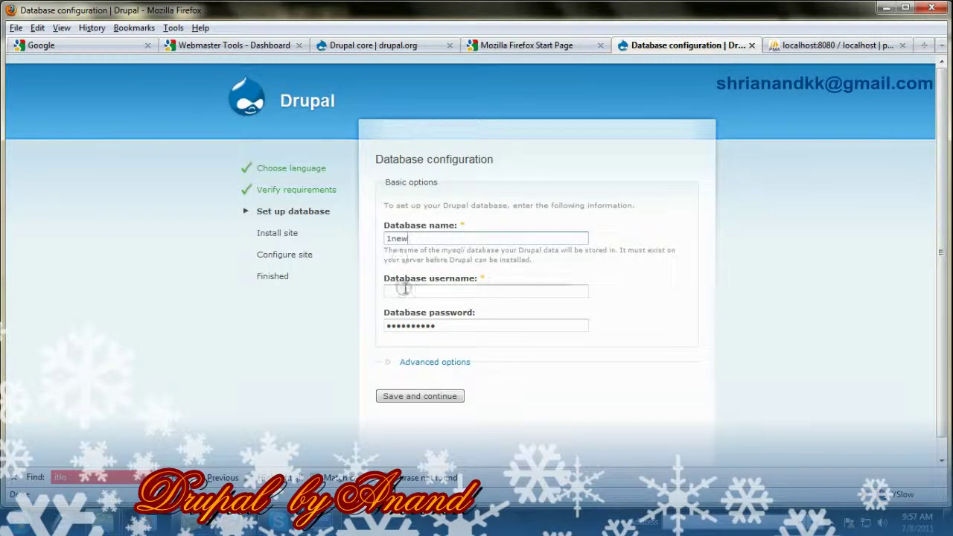
pyautogui.moveTo(408, 238); pyautogui.dragTo(354, 237)
pyautogui.hotkey('ctrl', 'c')
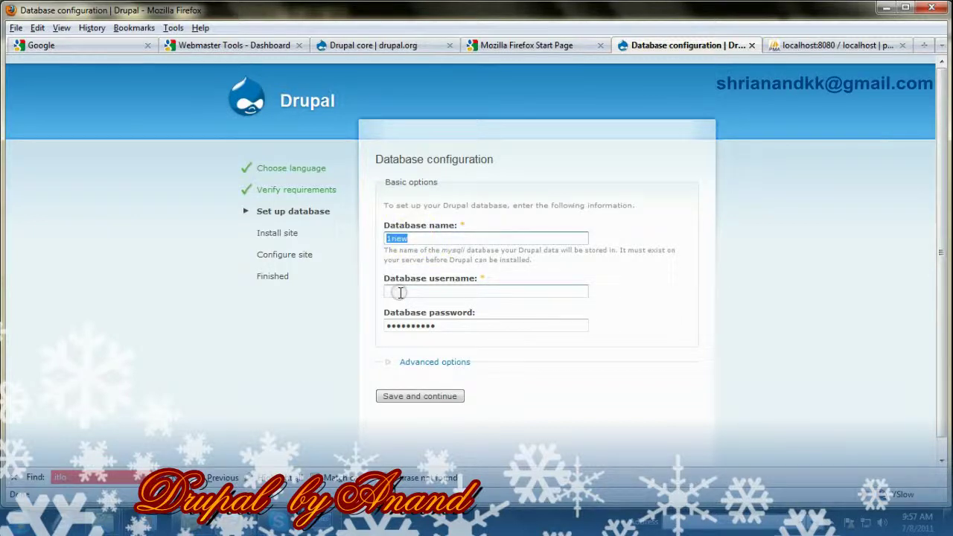
pyautogui.click(400, 292)
pyautogui.hotkey('ctrl', 'v')
pyautogui.moveTo(445, 326); pyautogui.dragTo(334, 325)
pyautogui.hotkey('ctrl', 'v')
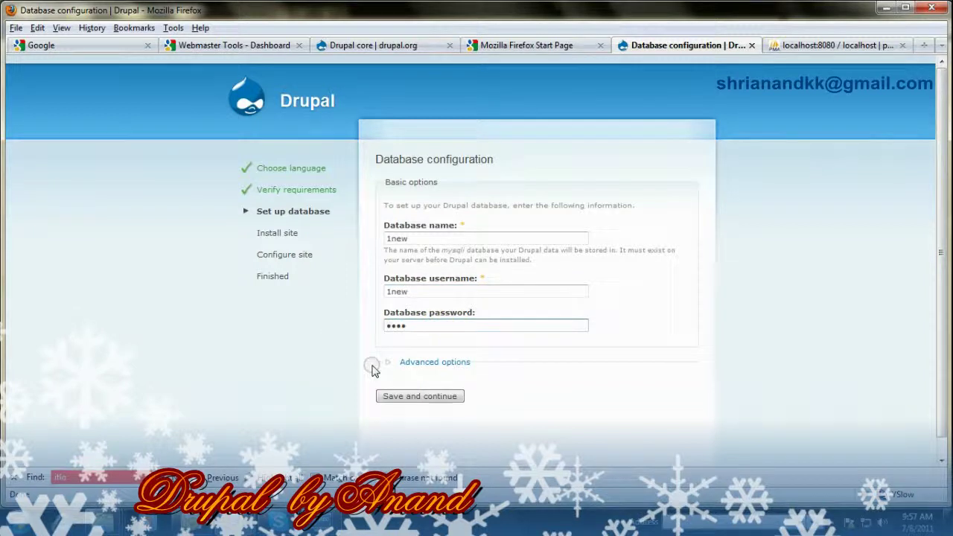
pyautogui.click(405, 396)
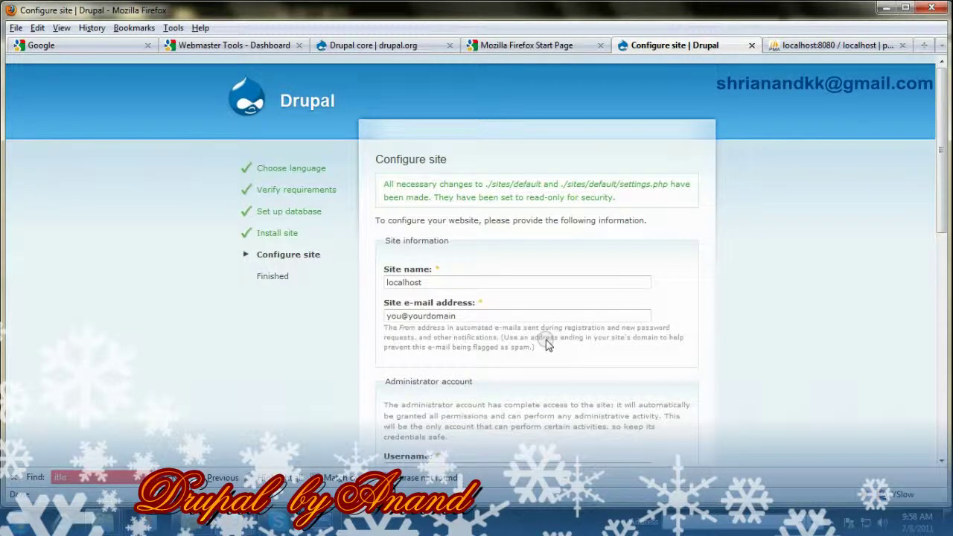
# Step: Set the site name to My drupal and change the site e-mail domain to gmail.com
pyautogui.moveTo(432, 282); pyautogui.dragTo(293, 291)
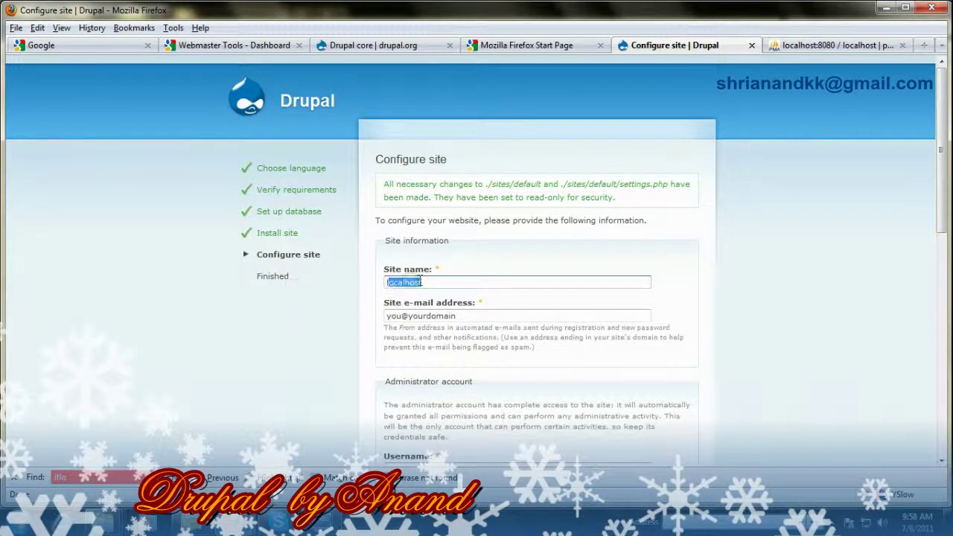
pyautogui.write('My drupal')
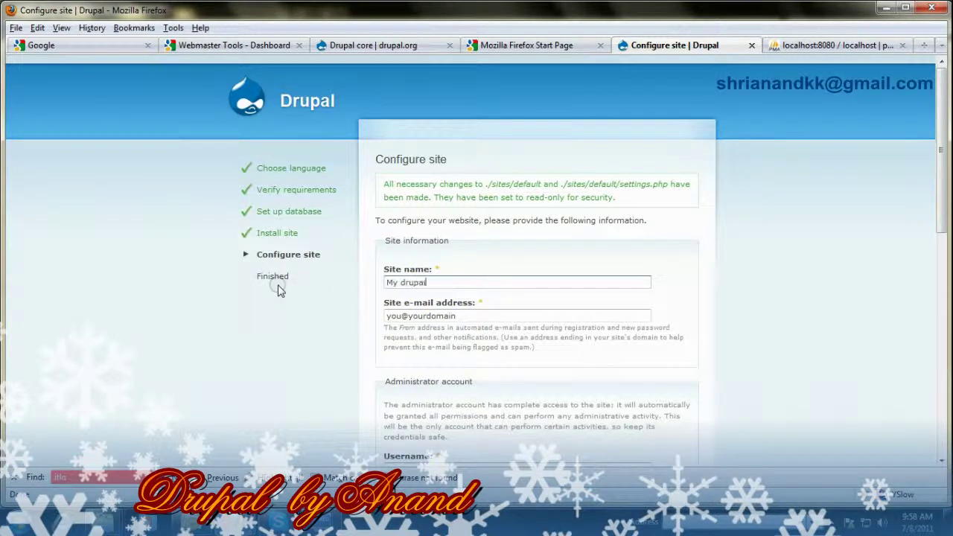
pyautogui.moveTo(407, 316); pyautogui.dragTo(498, 318)
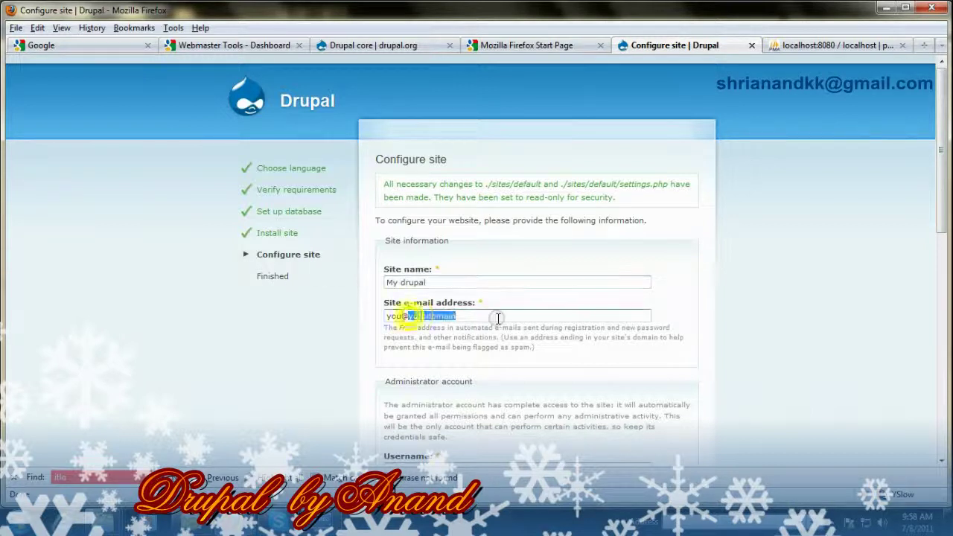
pyautogui.write('gmai')
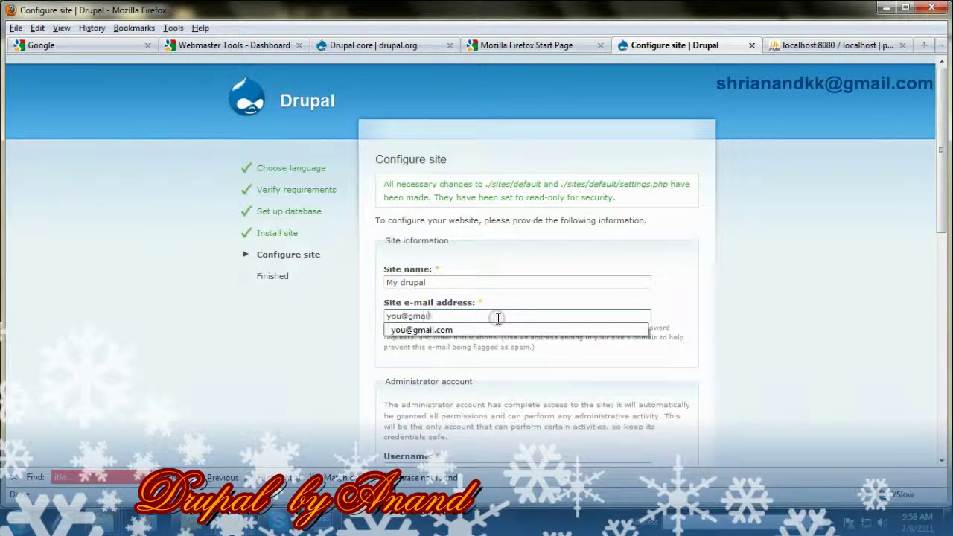
pyautogui.write('l.com')
pyautogui.click(749, 321)
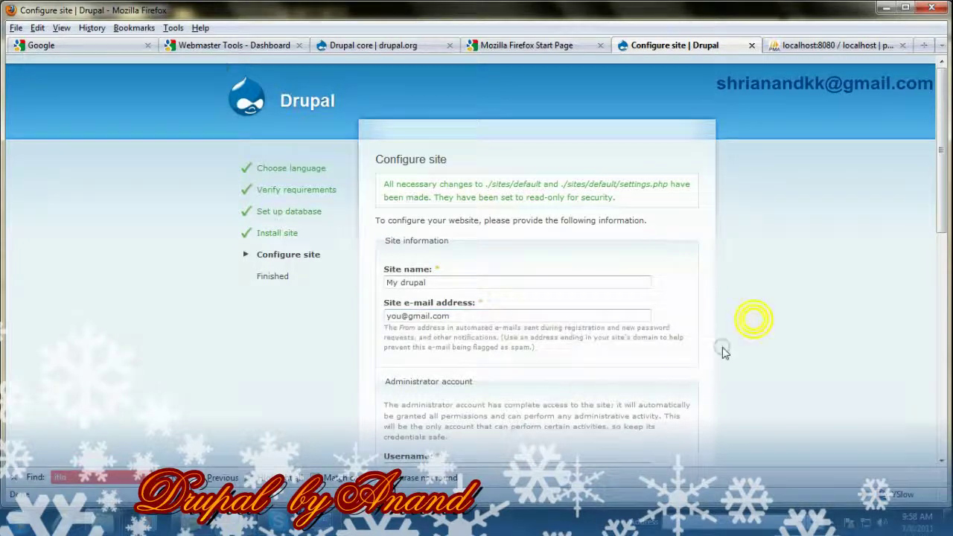
pyautogui.scroll(-3, 563, 398)
# Step: Create admin username 1new, fill its e-mail, and enter a matching password twice
pyautogui.click(442, 323)
pyautogui.write('1new')
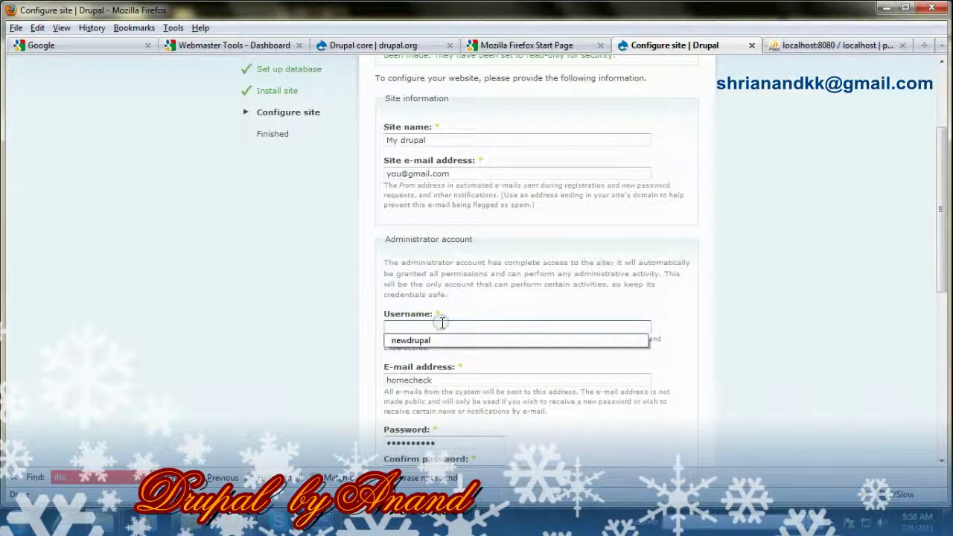
pyautogui.doubleClick(444, 378)
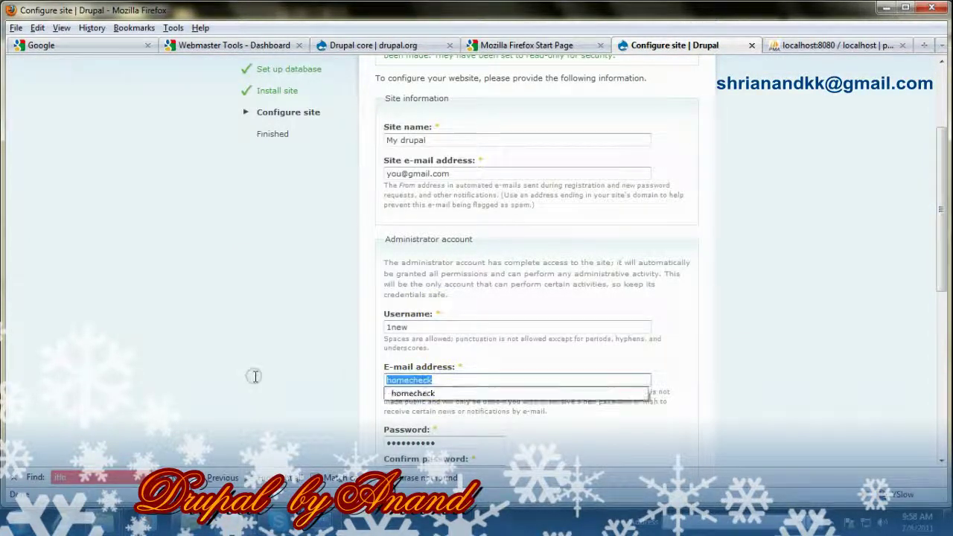
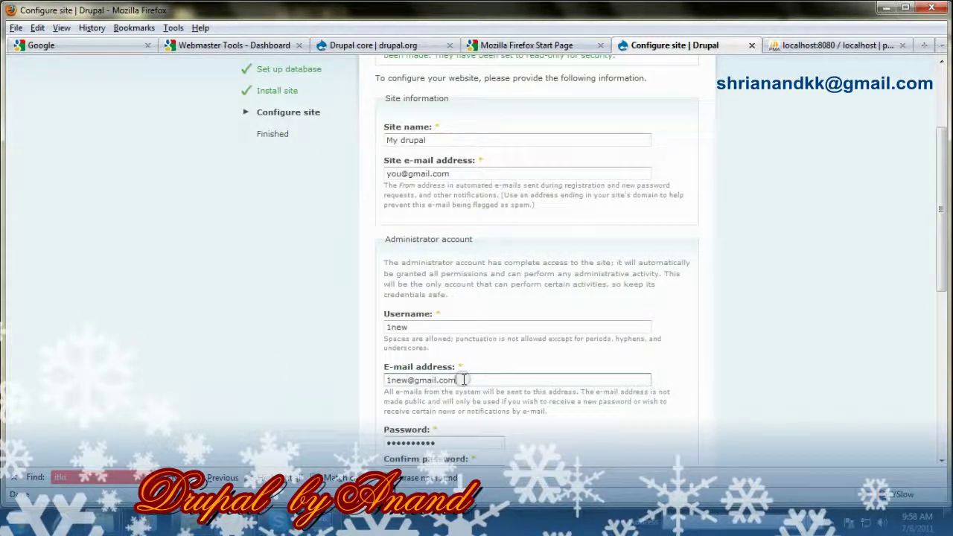
pyautogui.scroll(-2, 463, 379)
pyautogui.doubleClick(389, 371)
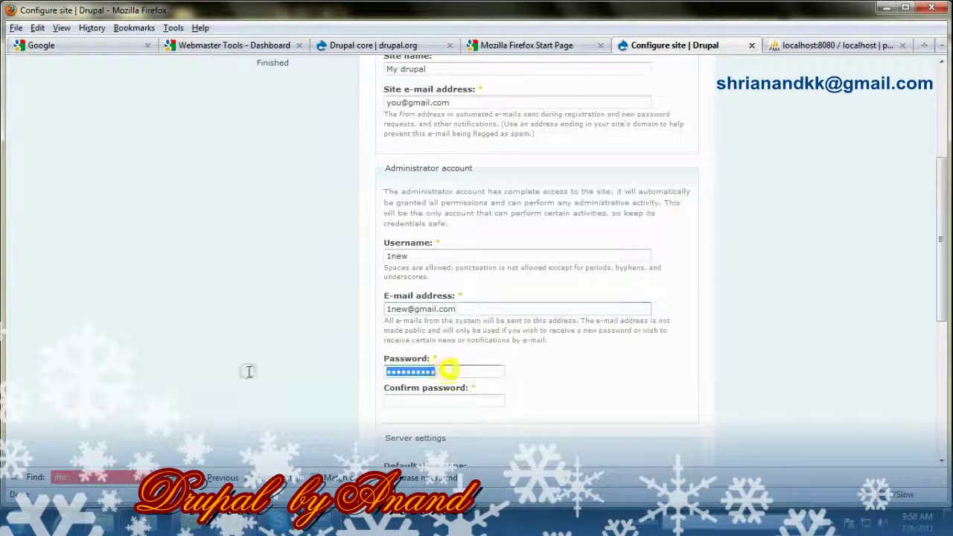
pyautogui.click(390, 400)
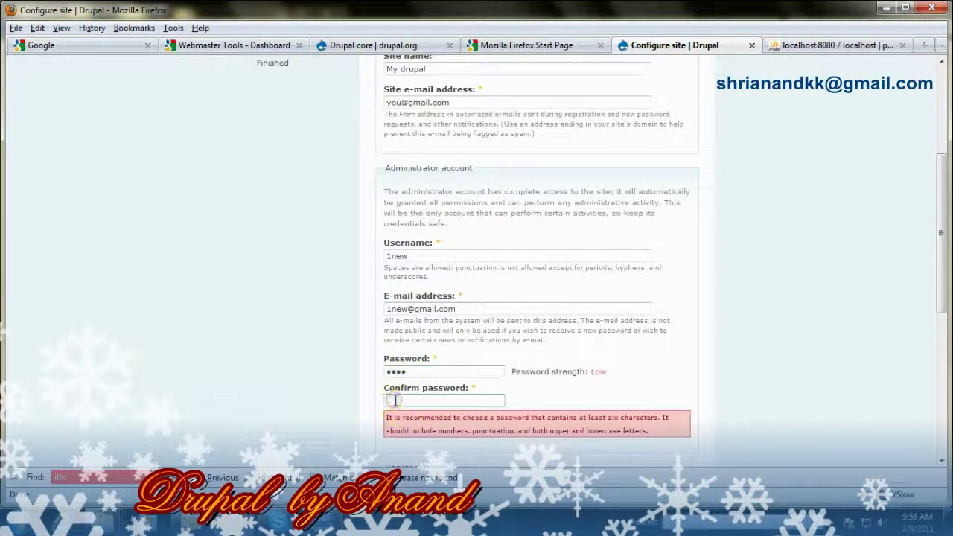
pyautogui.scroll(4, 651, 381)
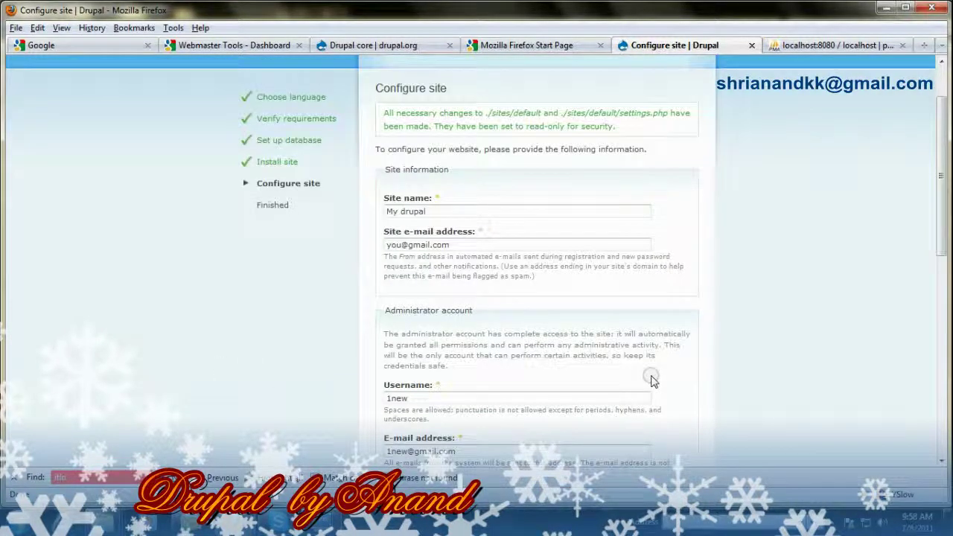
pyautogui.scroll(-4, 652, 381)
pyautogui.scroll(-10, 655, 388)
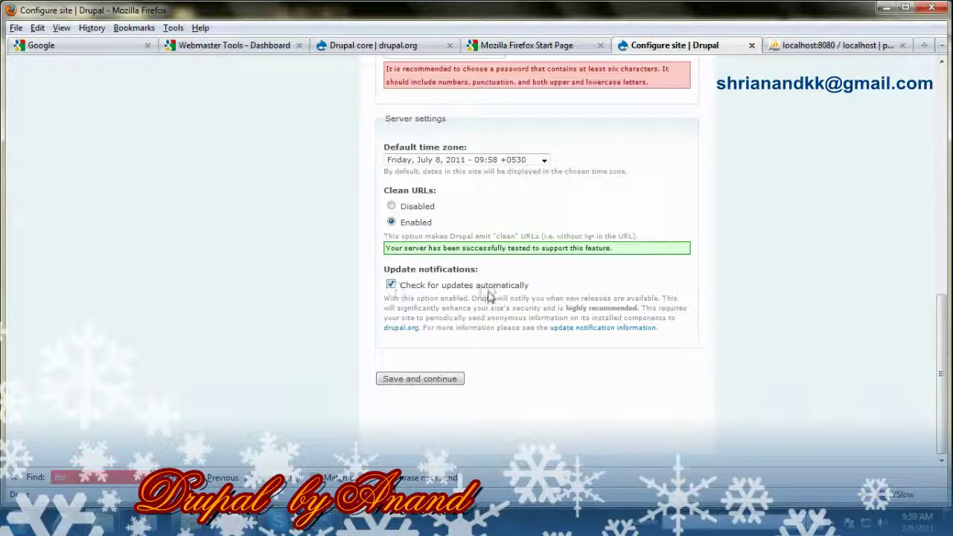
# Step: Submit the site configuration and wait for the installation-complete page, closing a Windows notification
pyautogui.moveTo(410, 287); pyautogui.dragTo(553, 289)
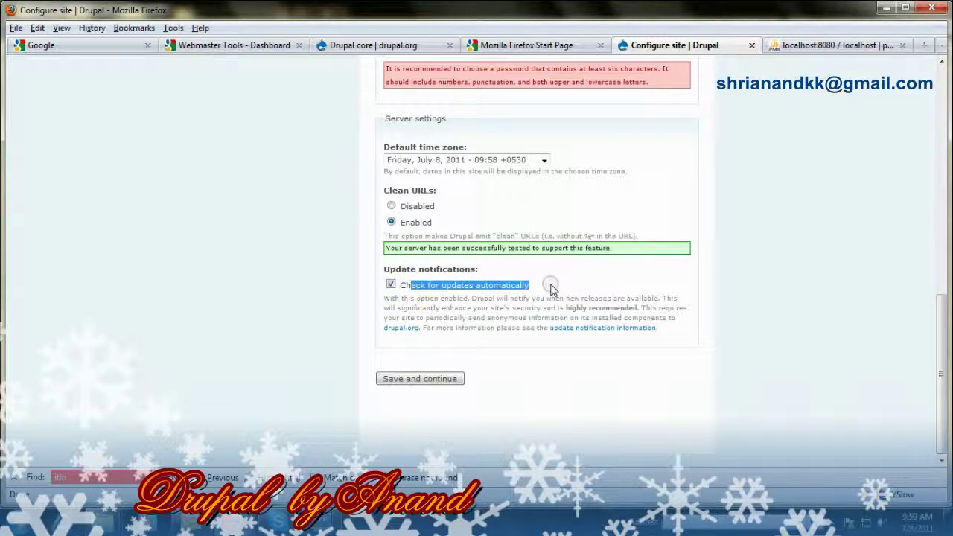
pyautogui.click(421, 382)
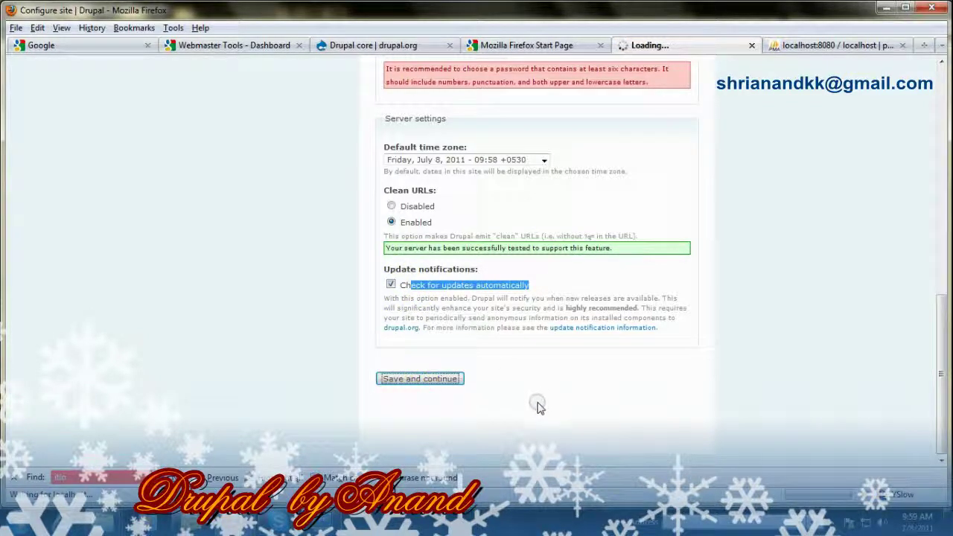
pyautogui.scroll(2, 719, 332)
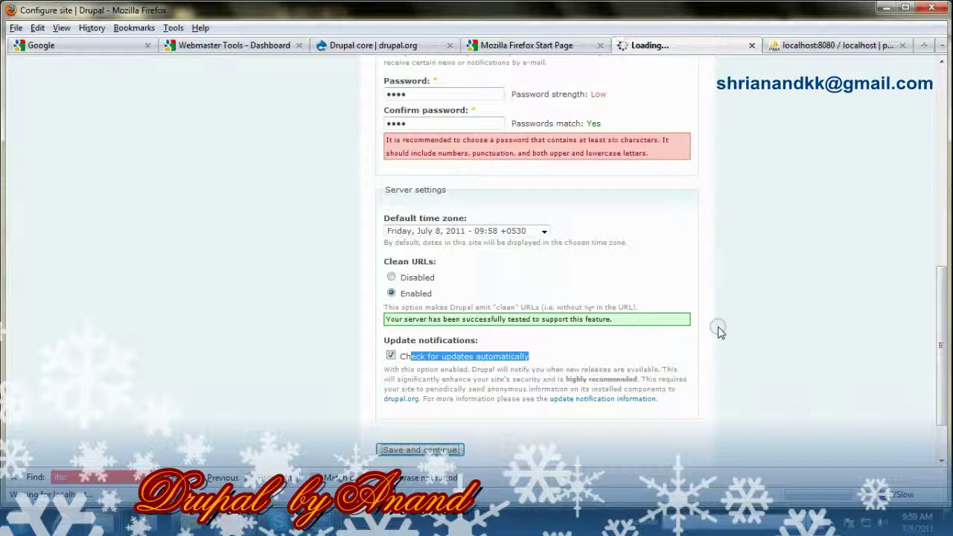
pyautogui.scroll(7, 720, 331)
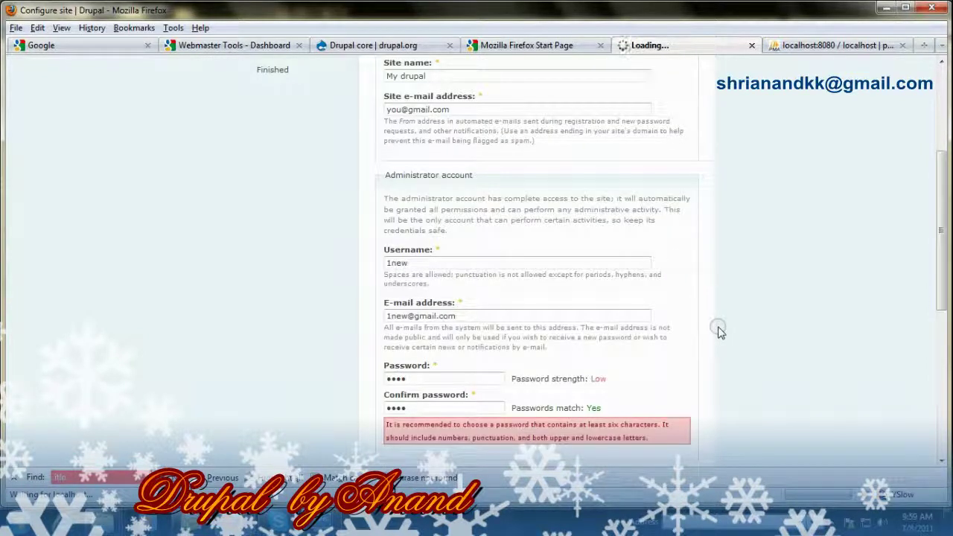
pyautogui.scroll(5, 720, 331)
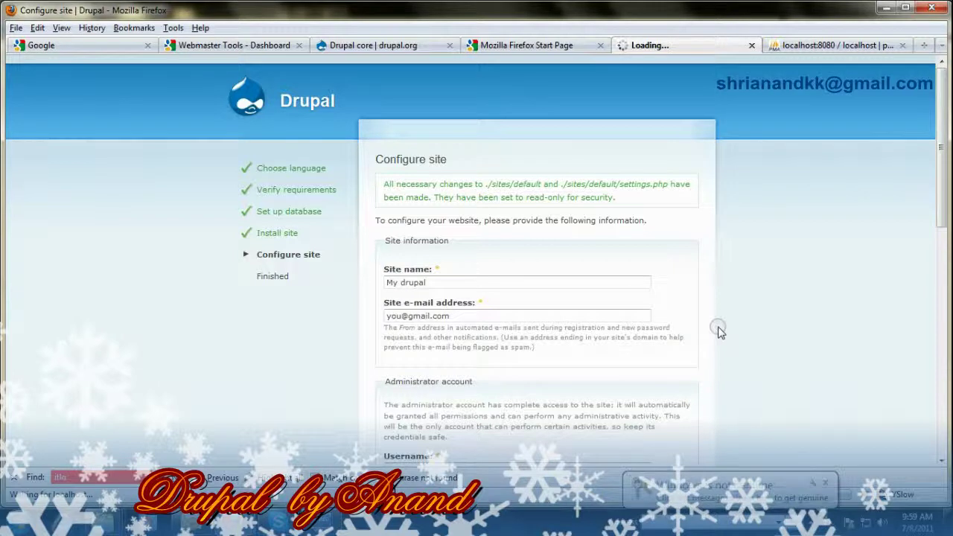
pyautogui.click(825, 485)
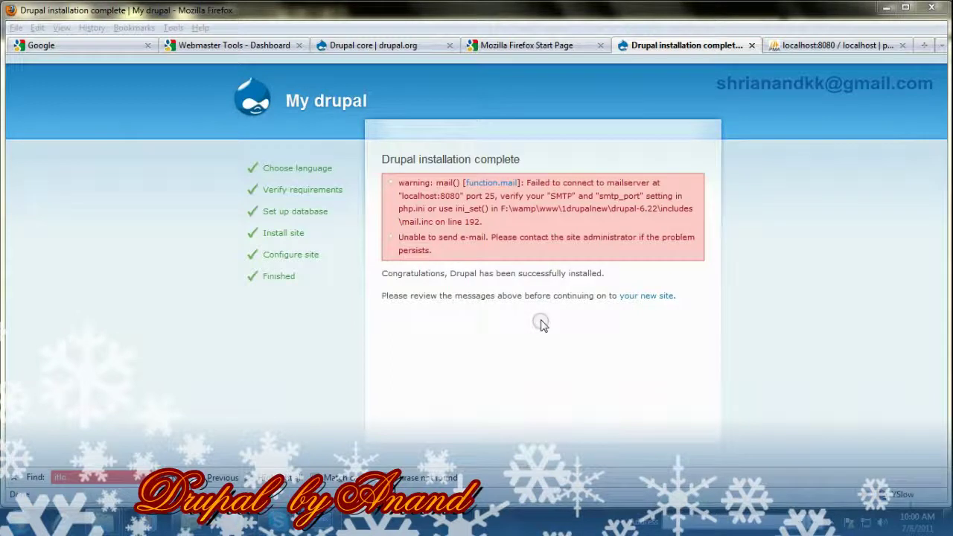
# Step: Follow the 'your new site' link to the My drupal welcome page
pyautogui.click(636, 297)
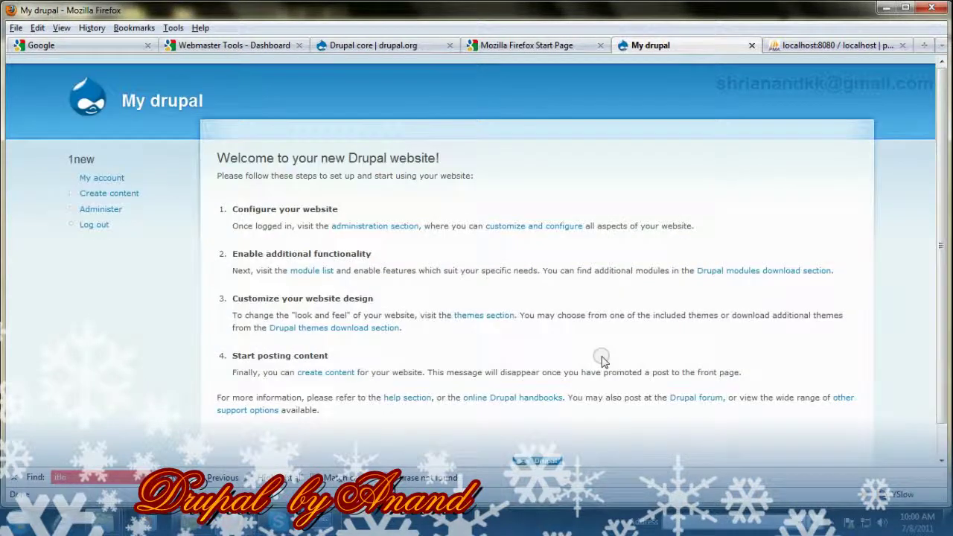
# Step: Open the Administer page and scroll through content, site building, configuration, user and report sections
pyautogui.click(104, 210)
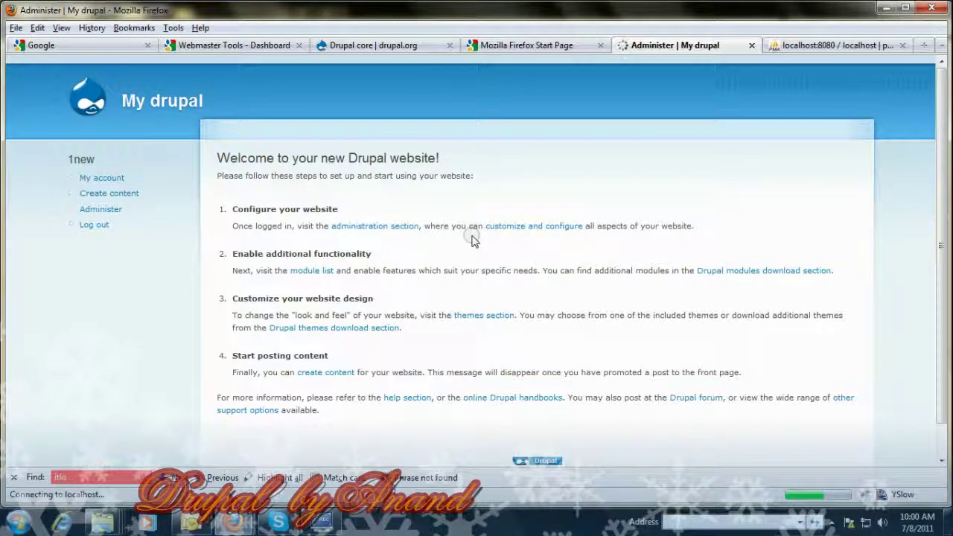
pyautogui.scroll(-3, 501, 271)
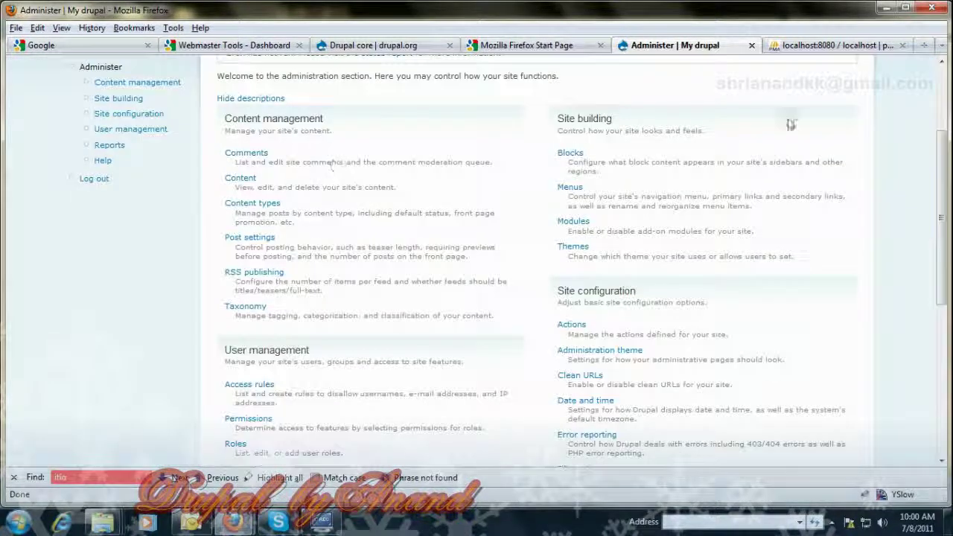
pyautogui.scroll(-5, 500, 353)
pyautogui.scroll(-3, 500, 357)
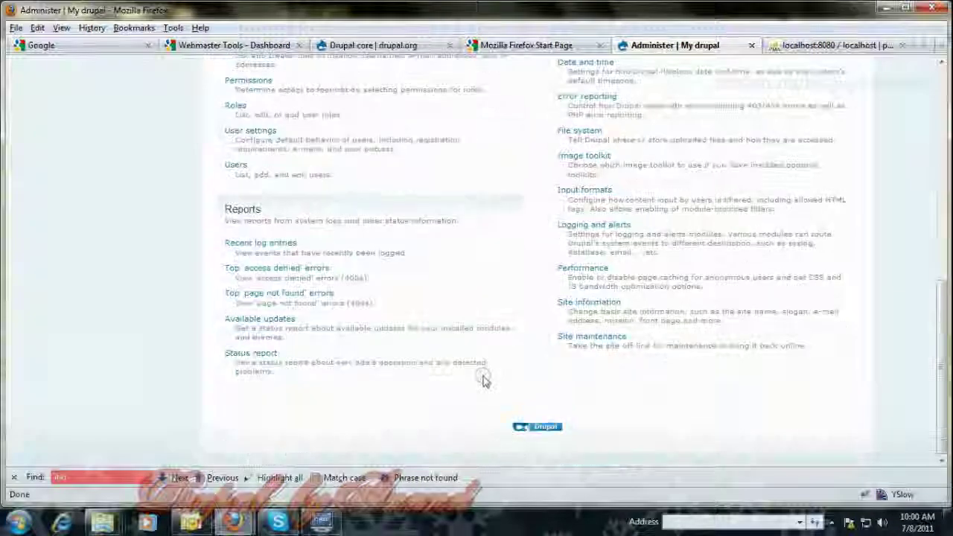